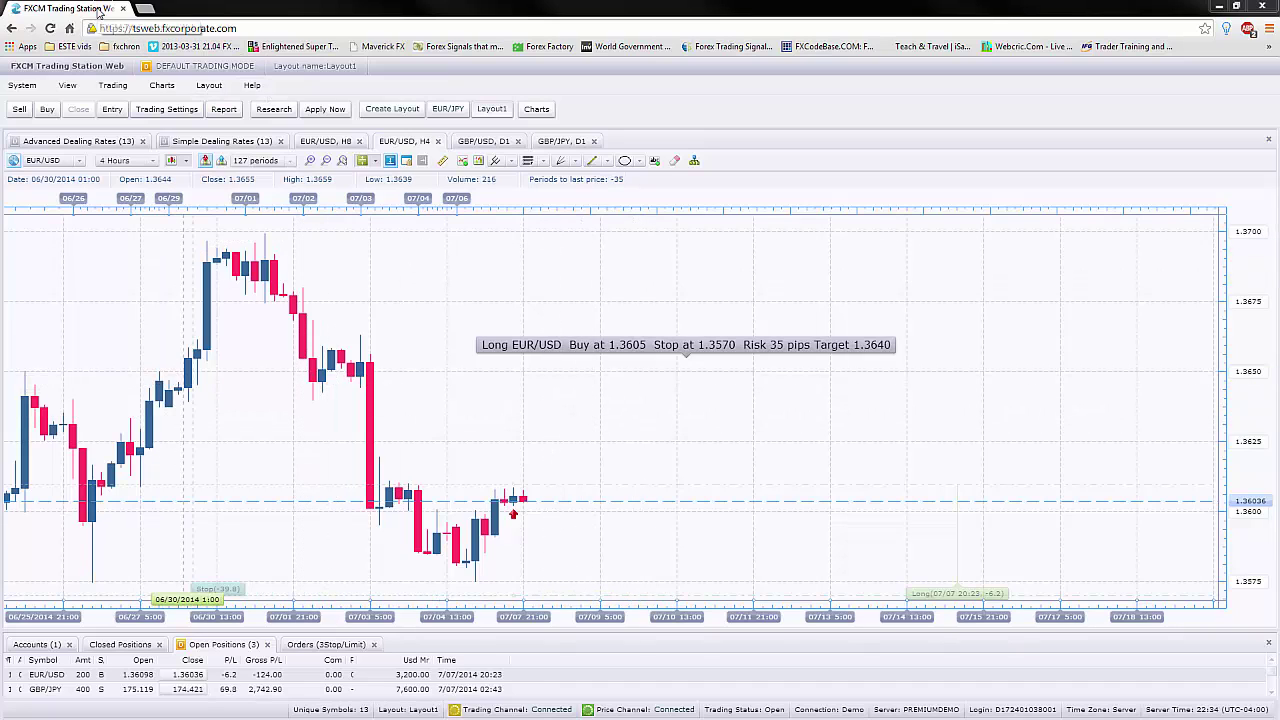
Step: Display the Messages window and dock it with the account and order panels
{"action": "left_click", "coordinate": [156, 28]}
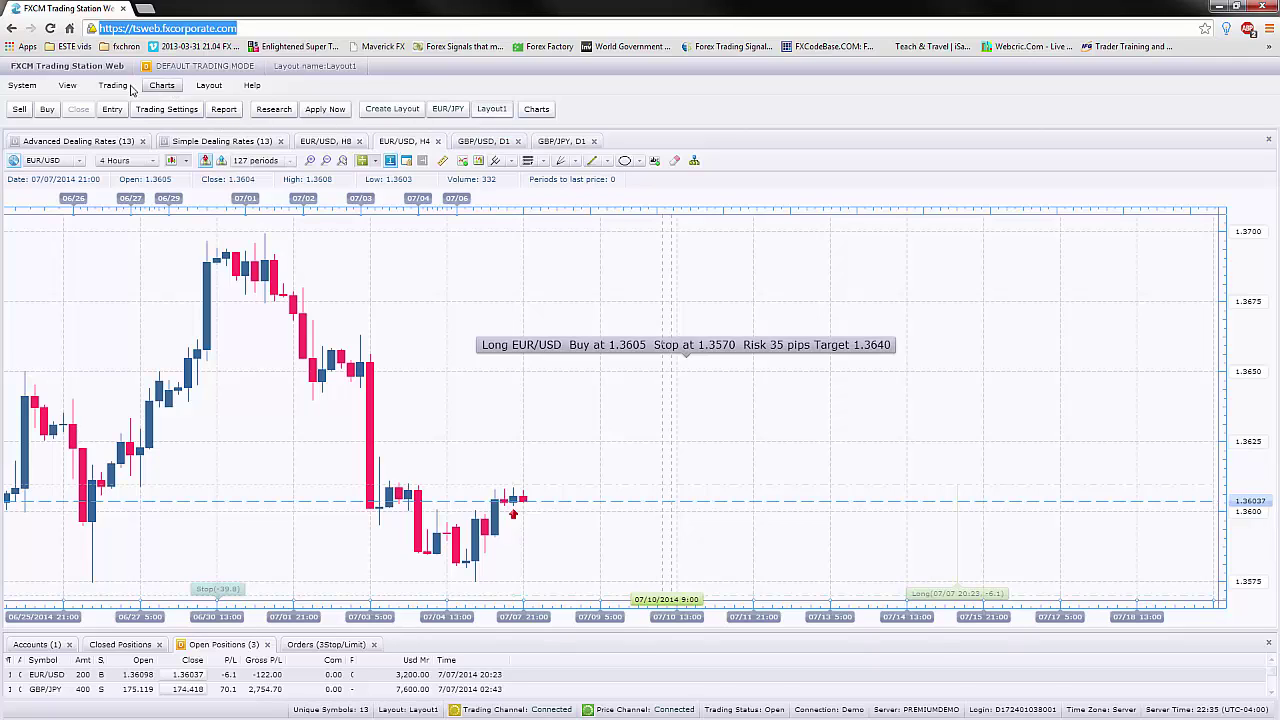
{"action": "left_click", "coordinate": [70, 86]}
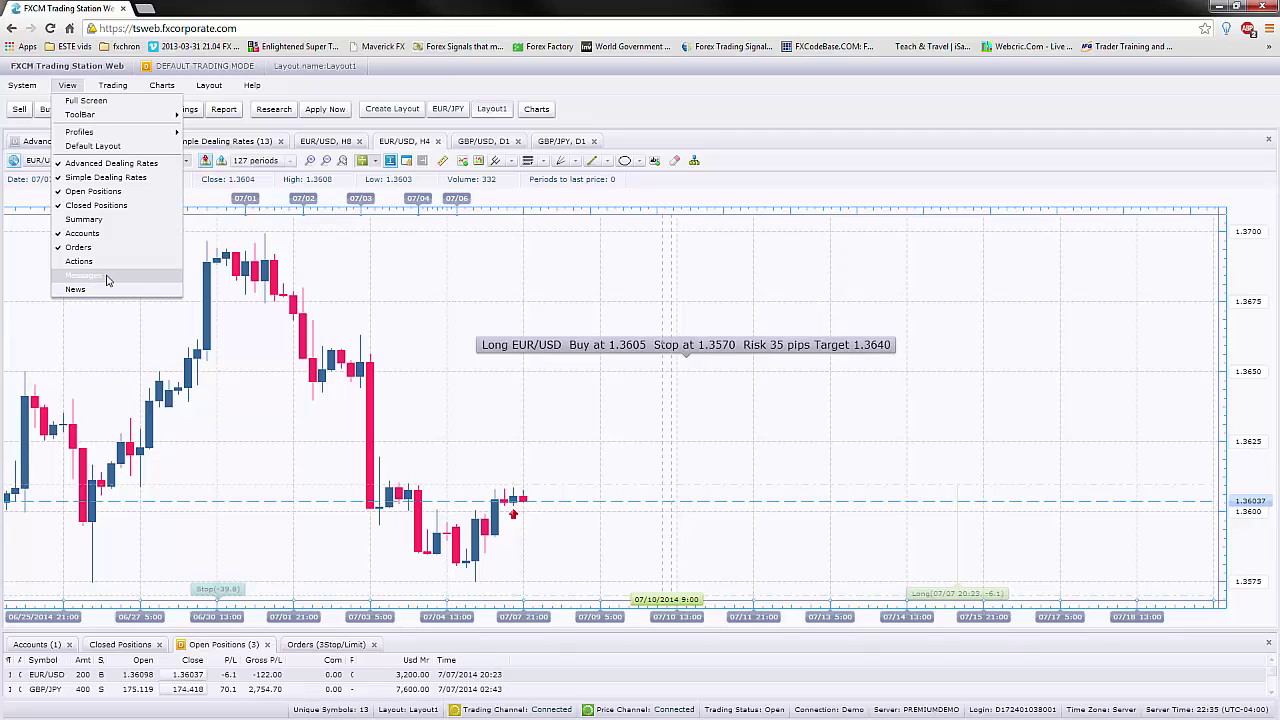
{"action": "left_click", "coordinate": [106, 277]}
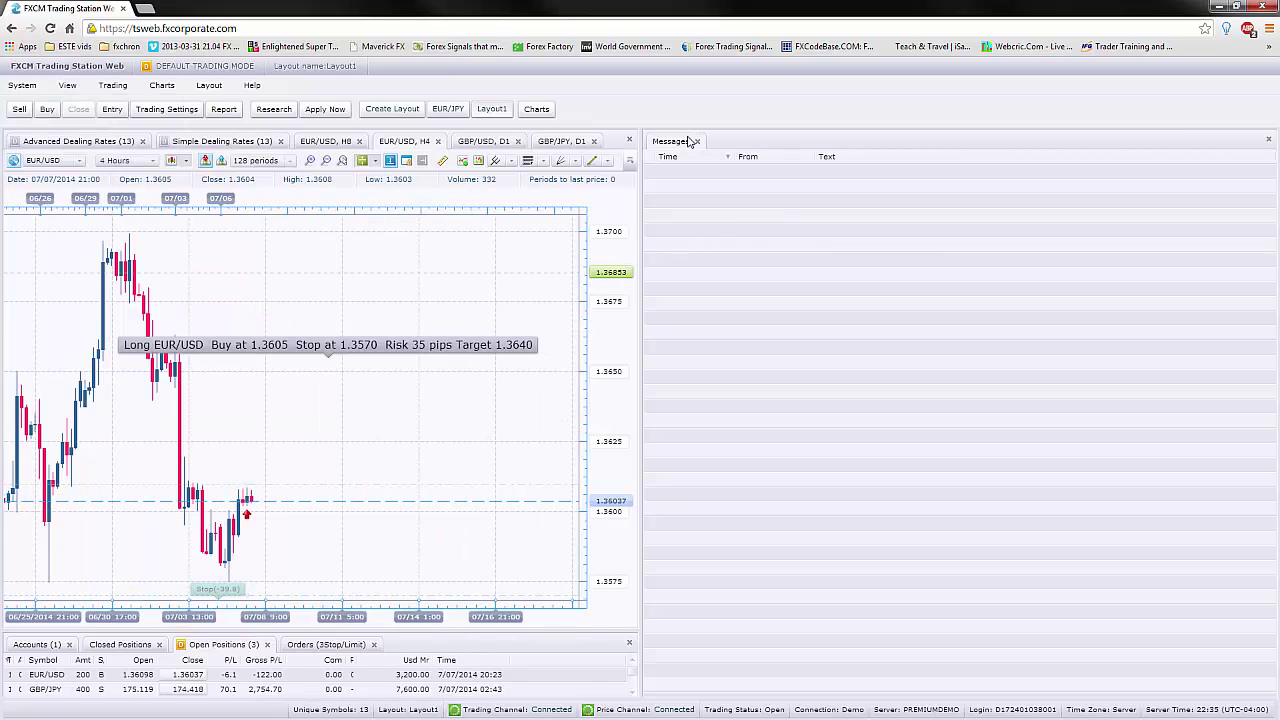
{"action": "left_click_drag", "start_coordinate": [686, 145], "coordinate": [585, 142]}
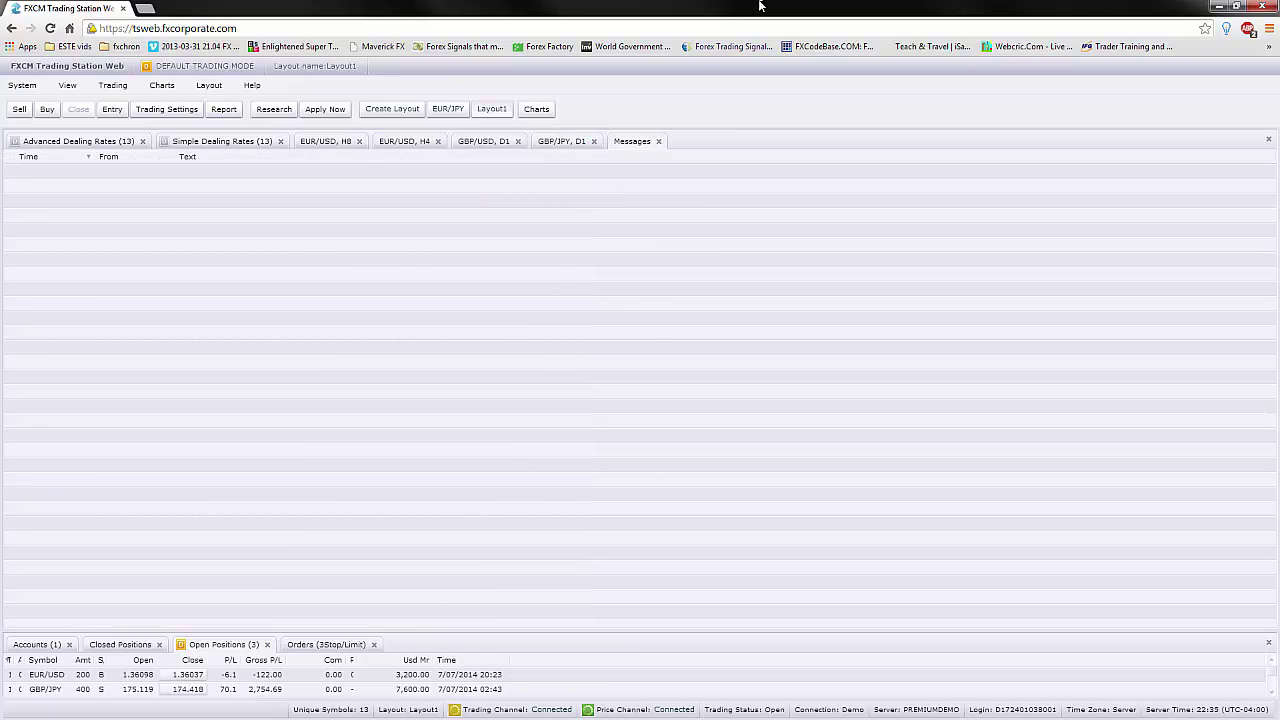
{"action": "left_click_drag", "start_coordinate": [633, 141], "coordinate": [390, 652]}
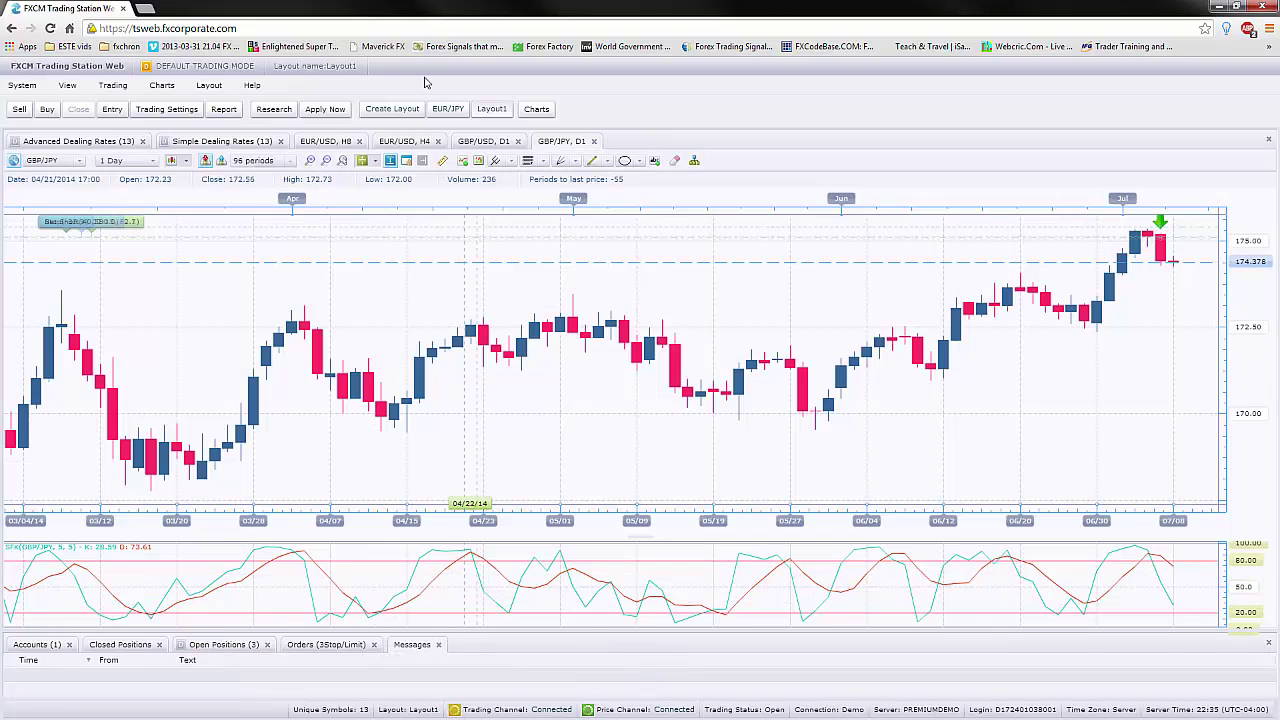
Step: Bring the EUR/USD H4 chart back into view and close the Messages window
{"action": "left_click", "coordinate": [410, 141]}
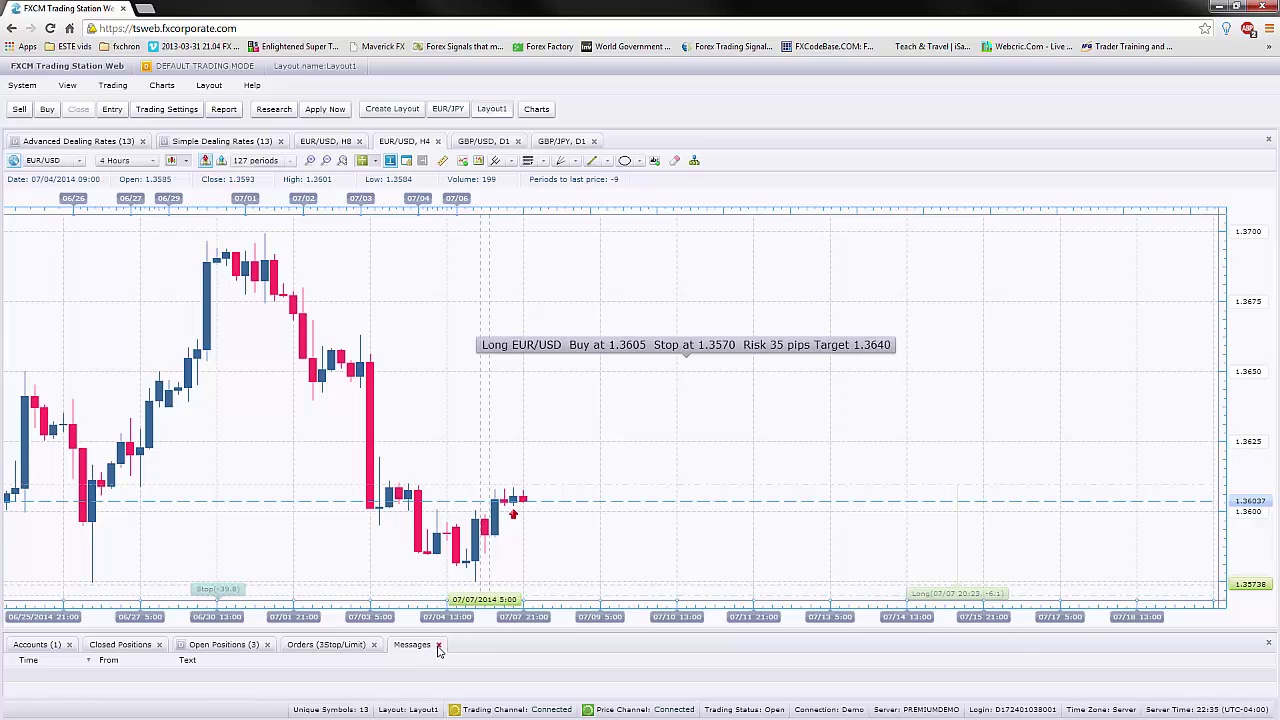
{"action": "left_click", "coordinate": [438, 645]}
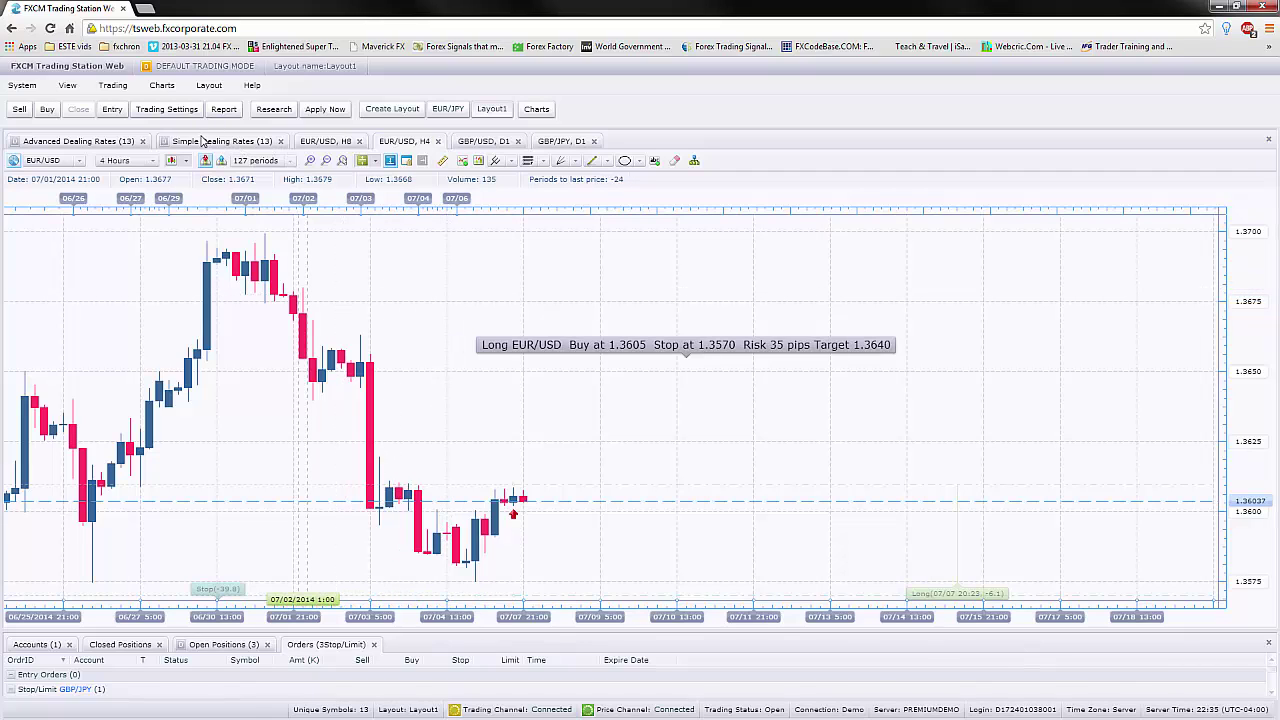
Step: Start a EUR/USD buy market order from the advanced dealing rates, keeping the amount at 1K
{"action": "left_click", "coordinate": [80, 141]}
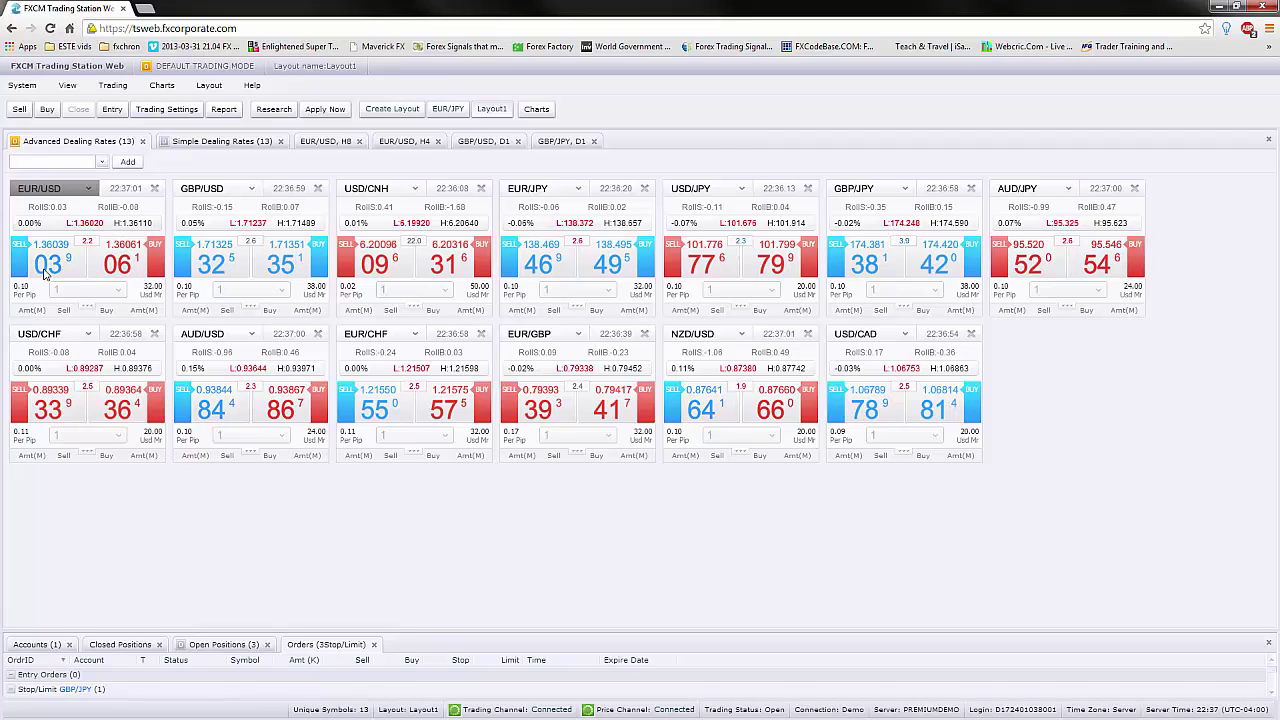
{"action": "left_click", "coordinate": [122, 267]}
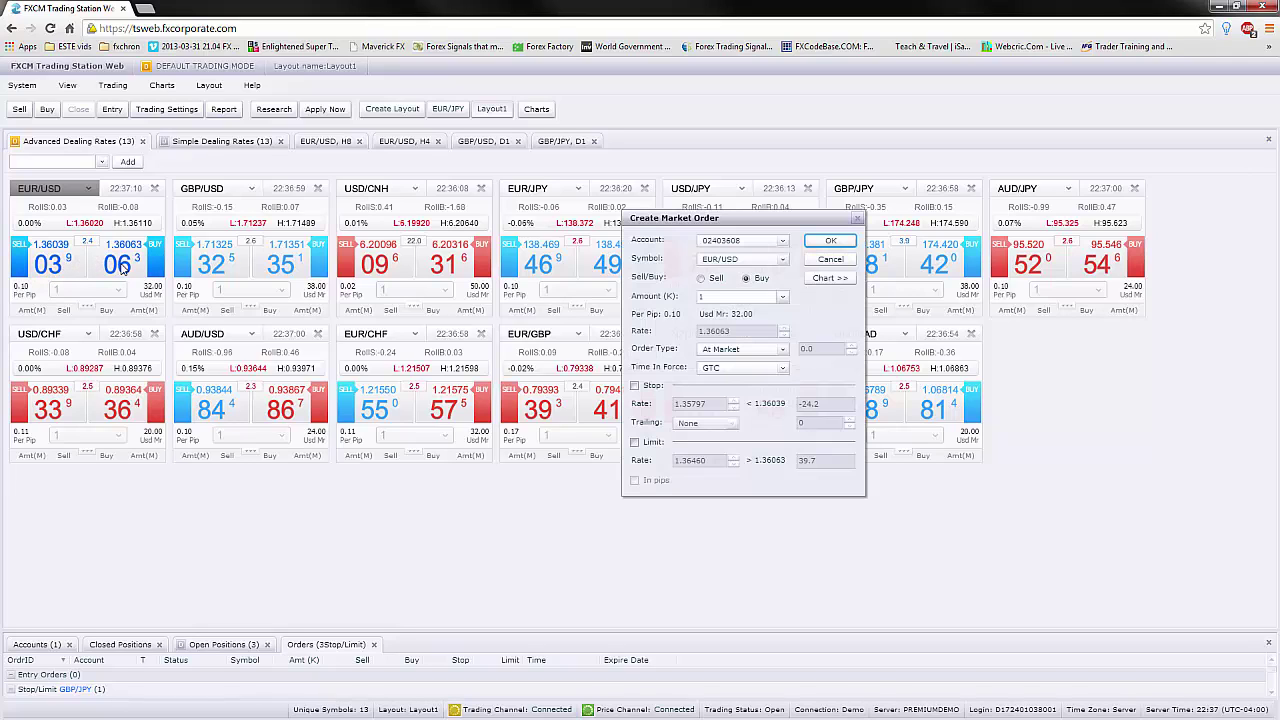
{"action": "left_click", "coordinate": [784, 298]}
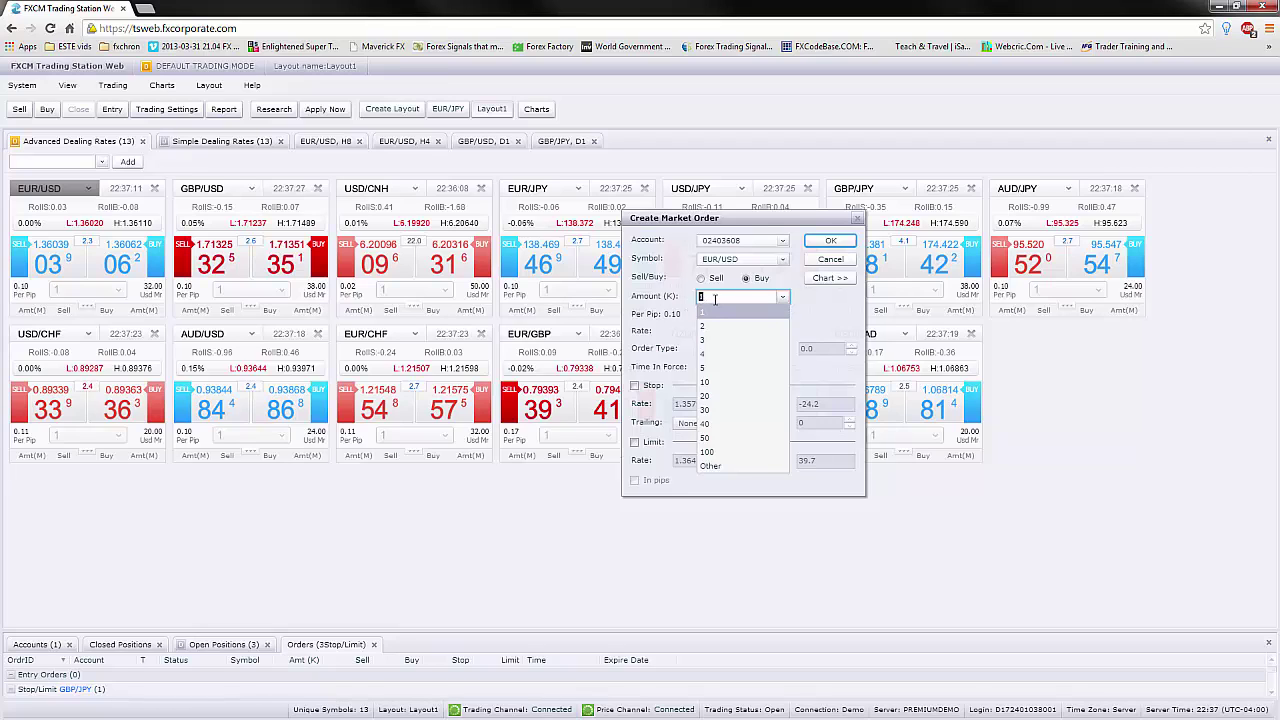
{"action": "left_click", "coordinate": [802, 306]}
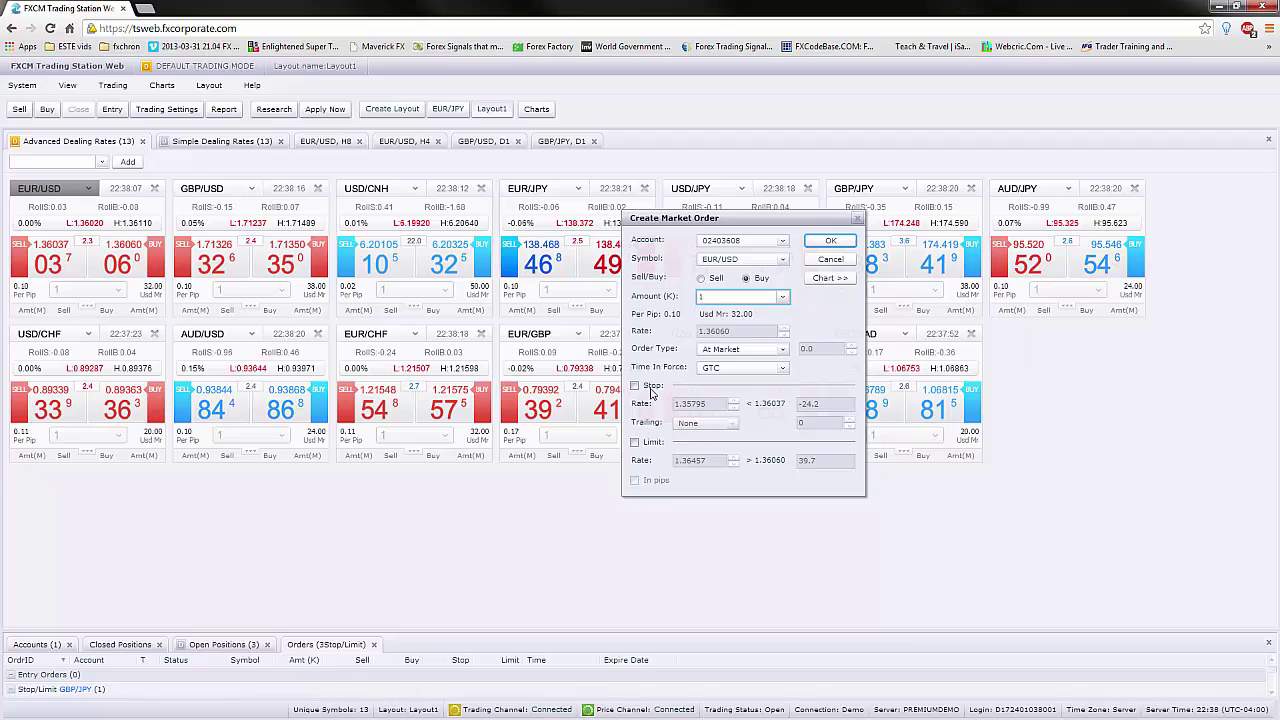
Step: Add a stop at 1.3570 and a limit at 1.3640 to the EUR/USD market order
{"action": "left_click", "coordinate": [651, 389]}
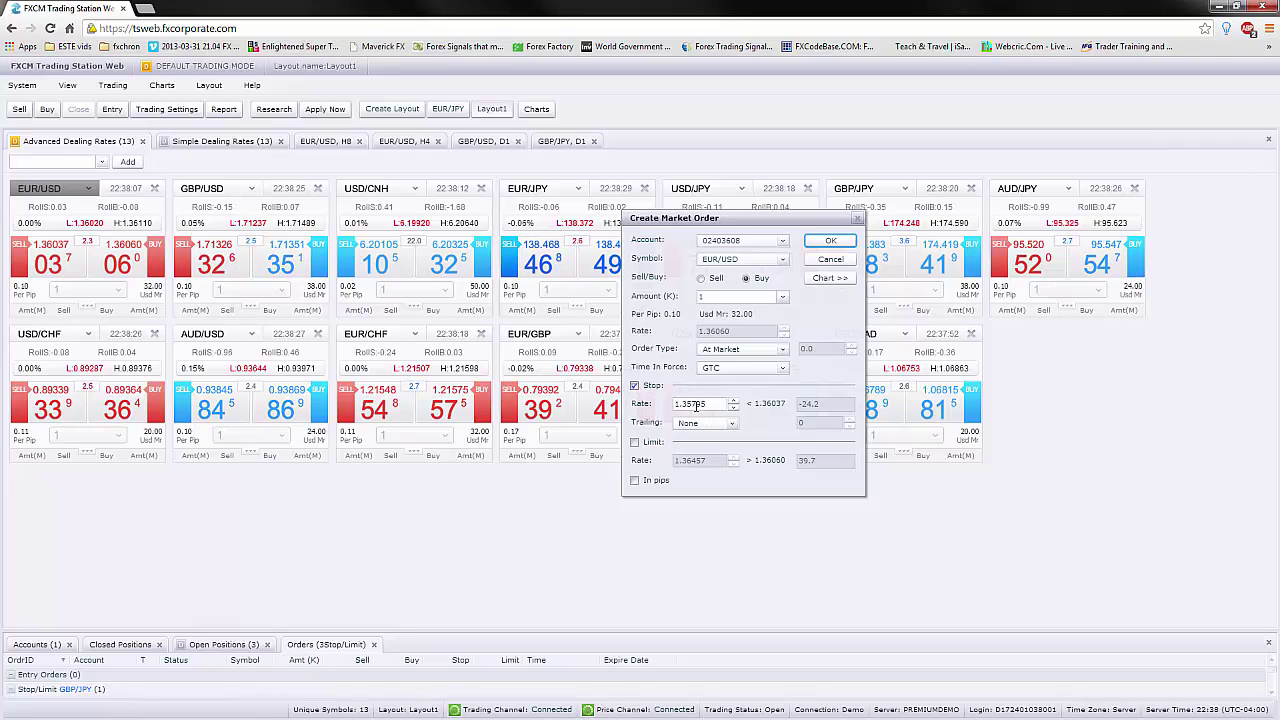
{"action": "left_click", "coordinate": [696, 403]}
{"action": "left_click_drag", "start_coordinate": [696, 403], "coordinate": [708, 404]}
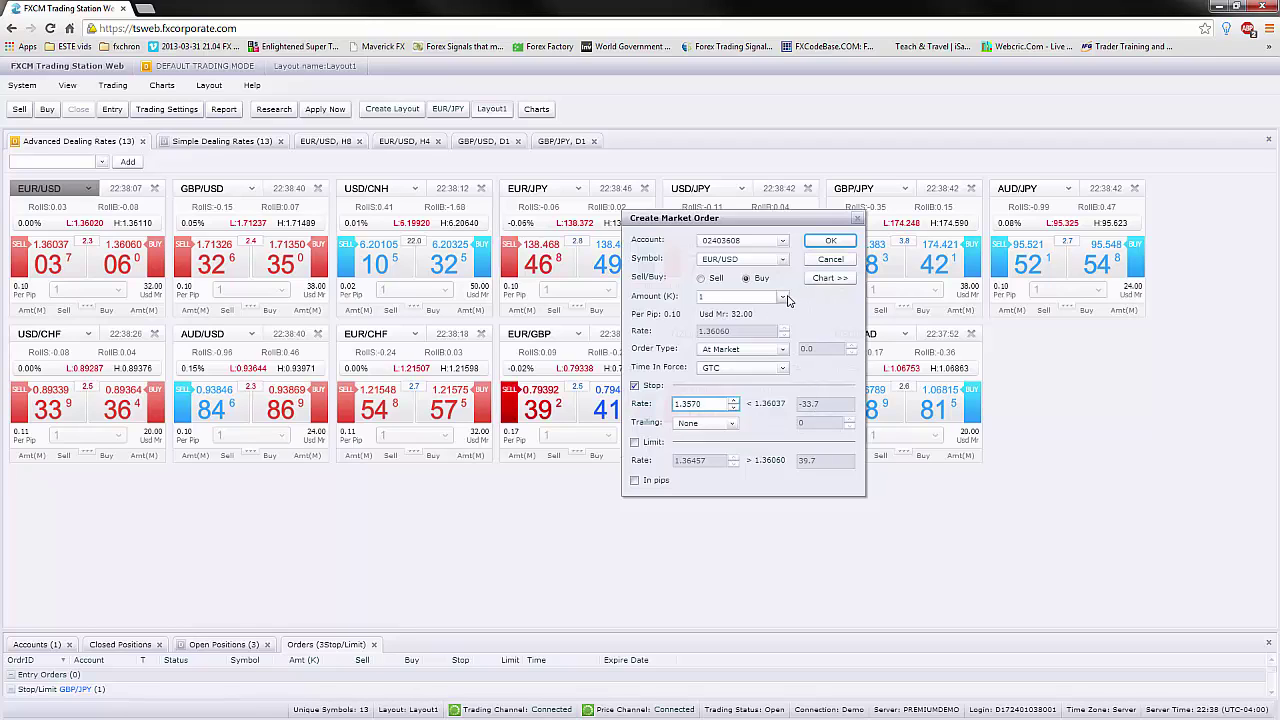
{"action": "left_click", "coordinate": [634, 441]}
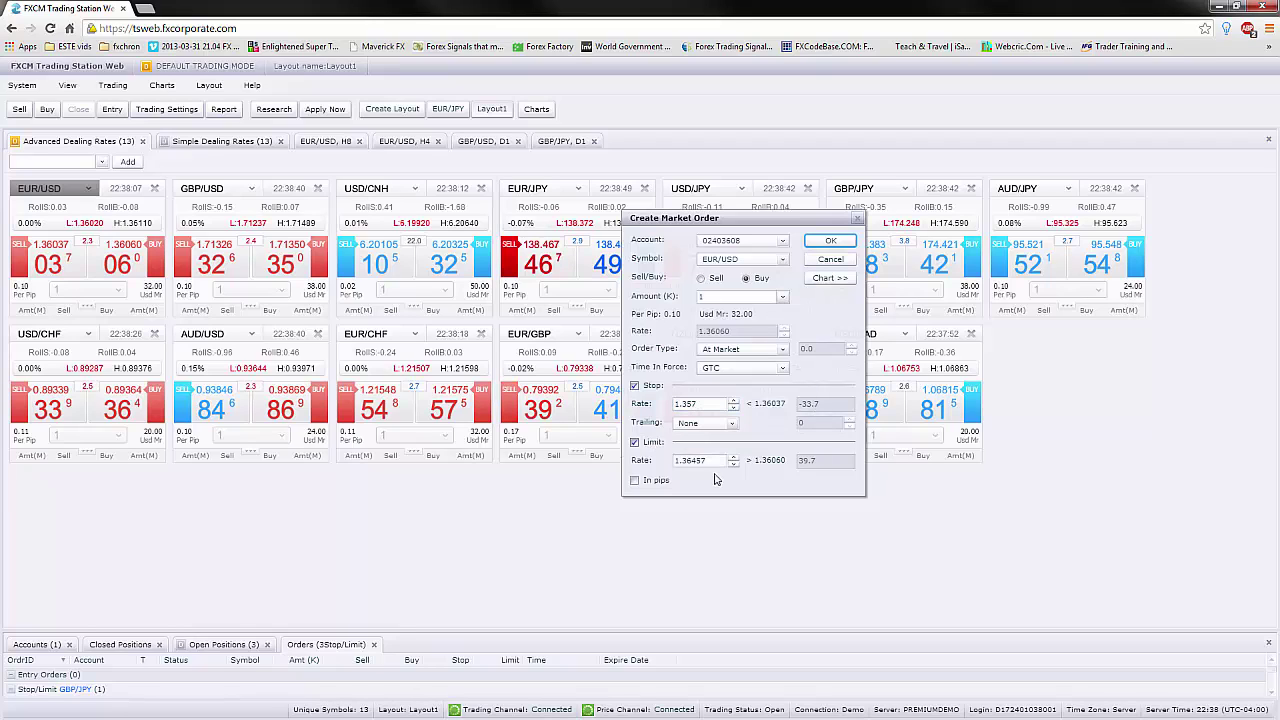
{"action": "left_click_drag", "start_coordinate": [692, 461], "coordinate": [716, 459]}
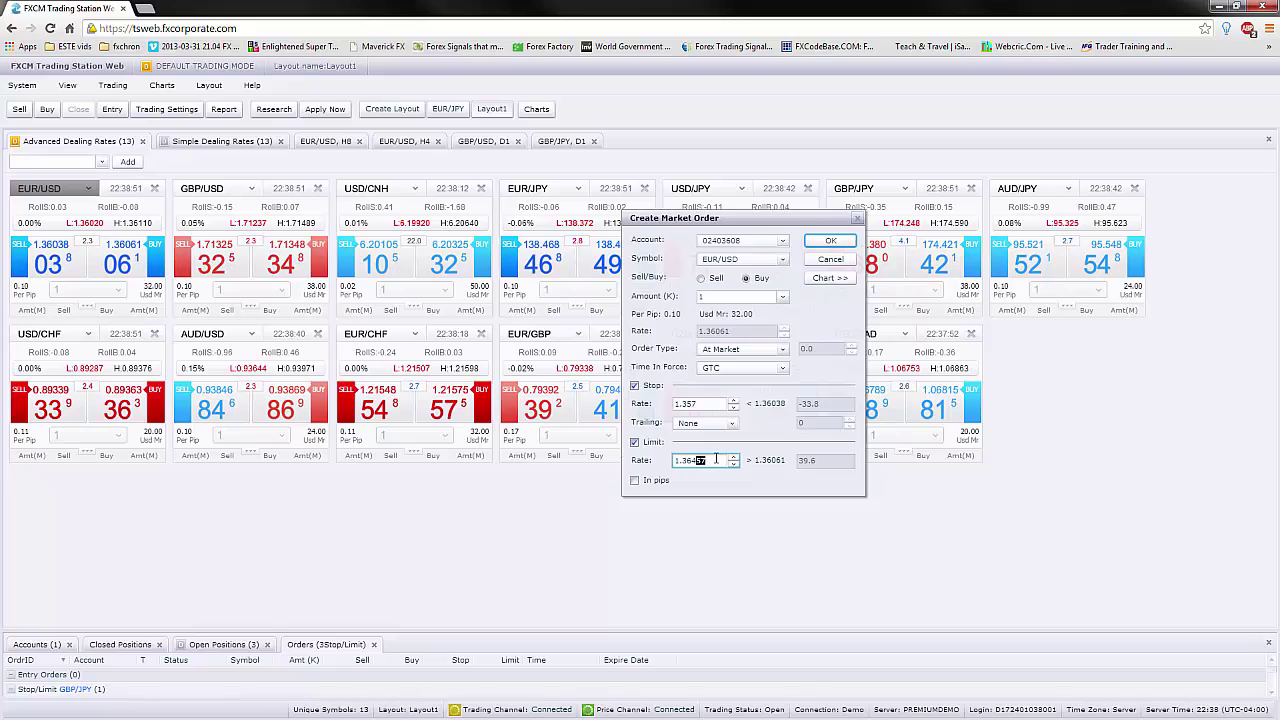
{"action": "type", "text": "0"}
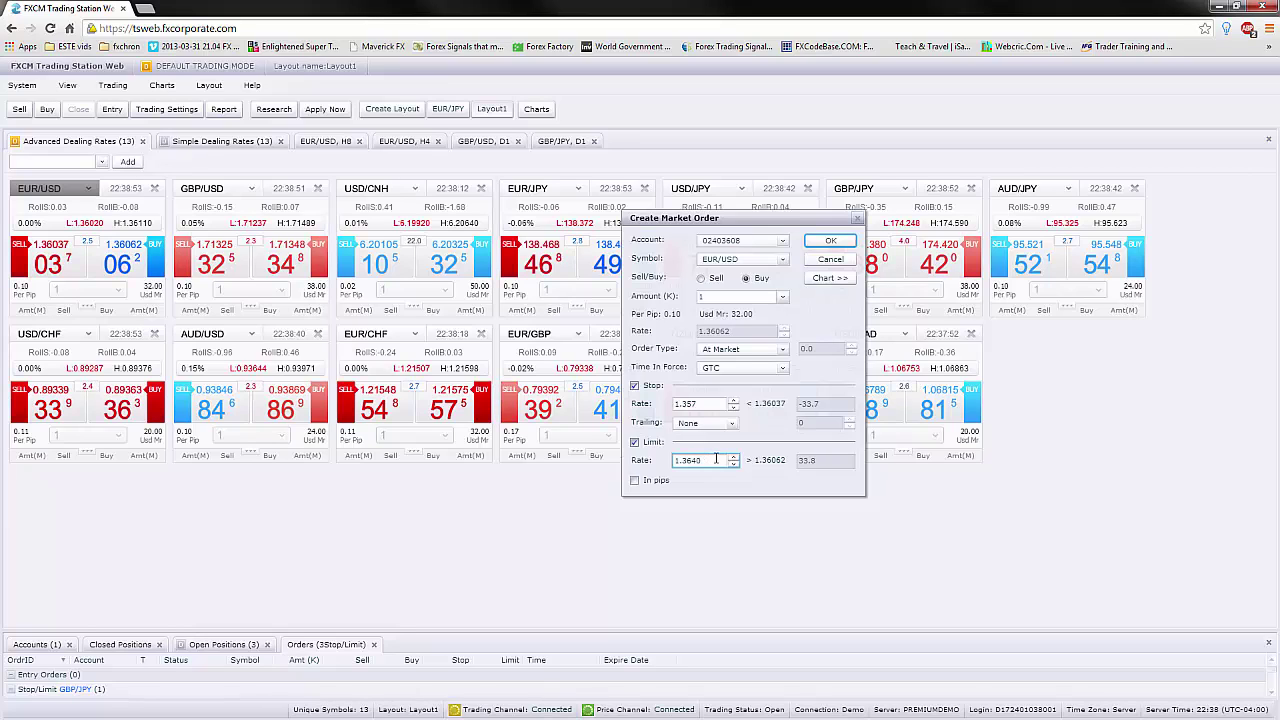
Step: Show the chart preview in the market order and submit the 1K EUR/USD buy
{"action": "left_click", "coordinate": [712, 297]}
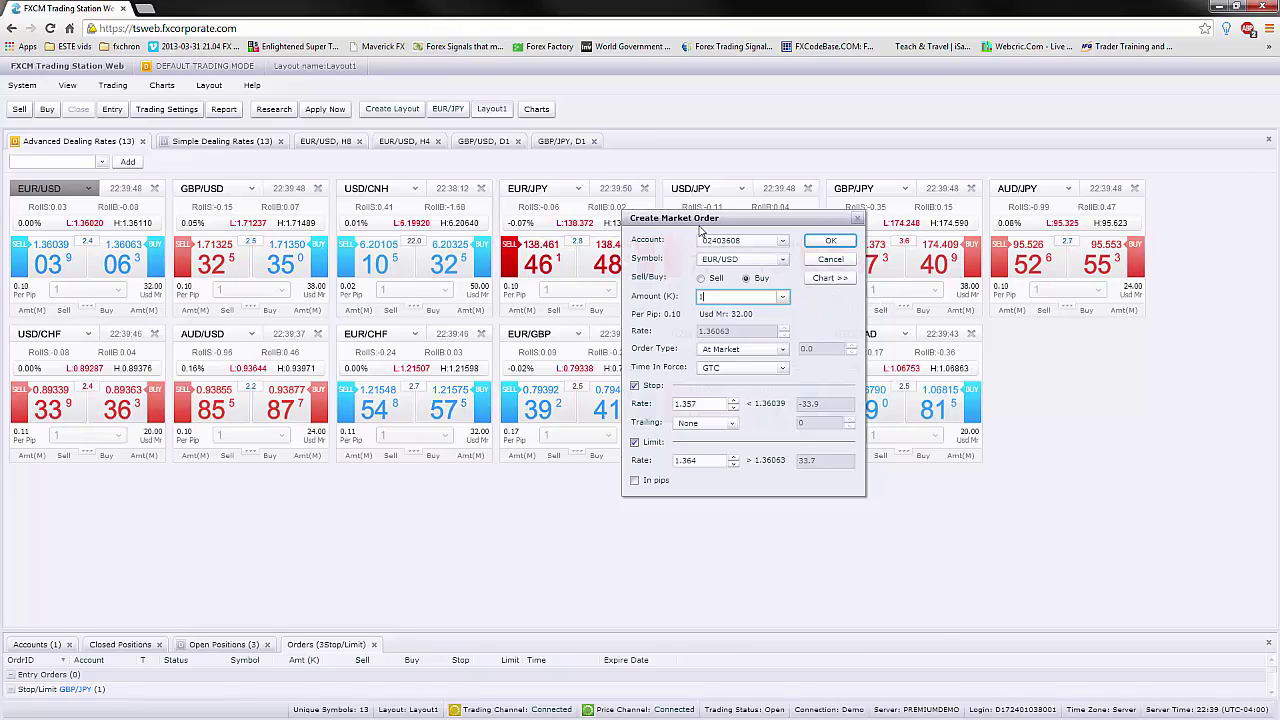
{"action": "left_click", "coordinate": [840, 260]}
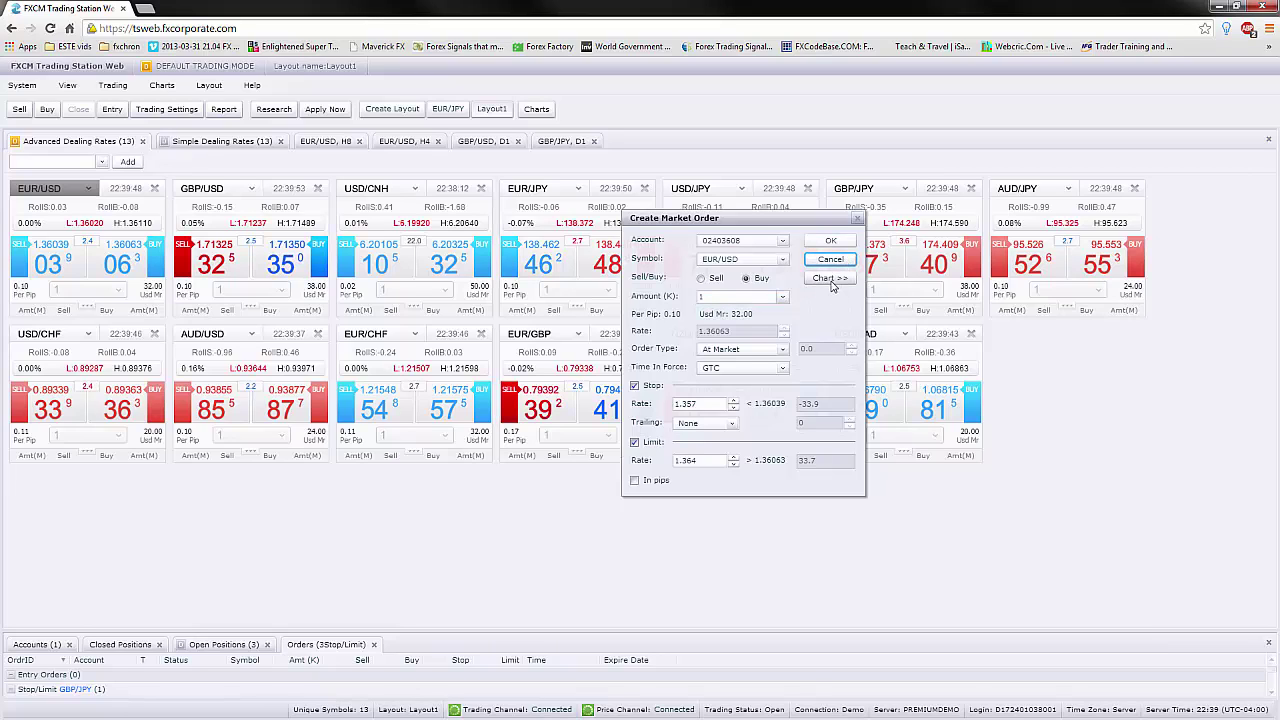
{"action": "left_click", "coordinate": [830, 280]}
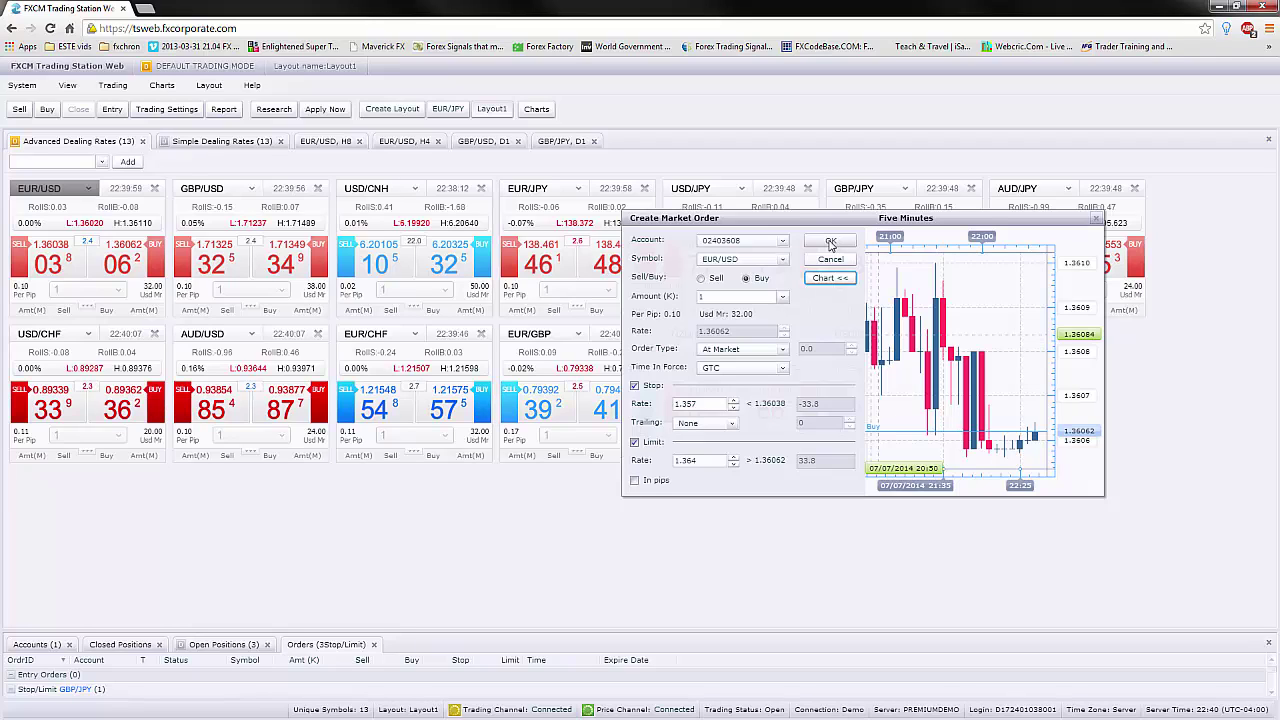
{"action": "left_click", "coordinate": [831, 243]}
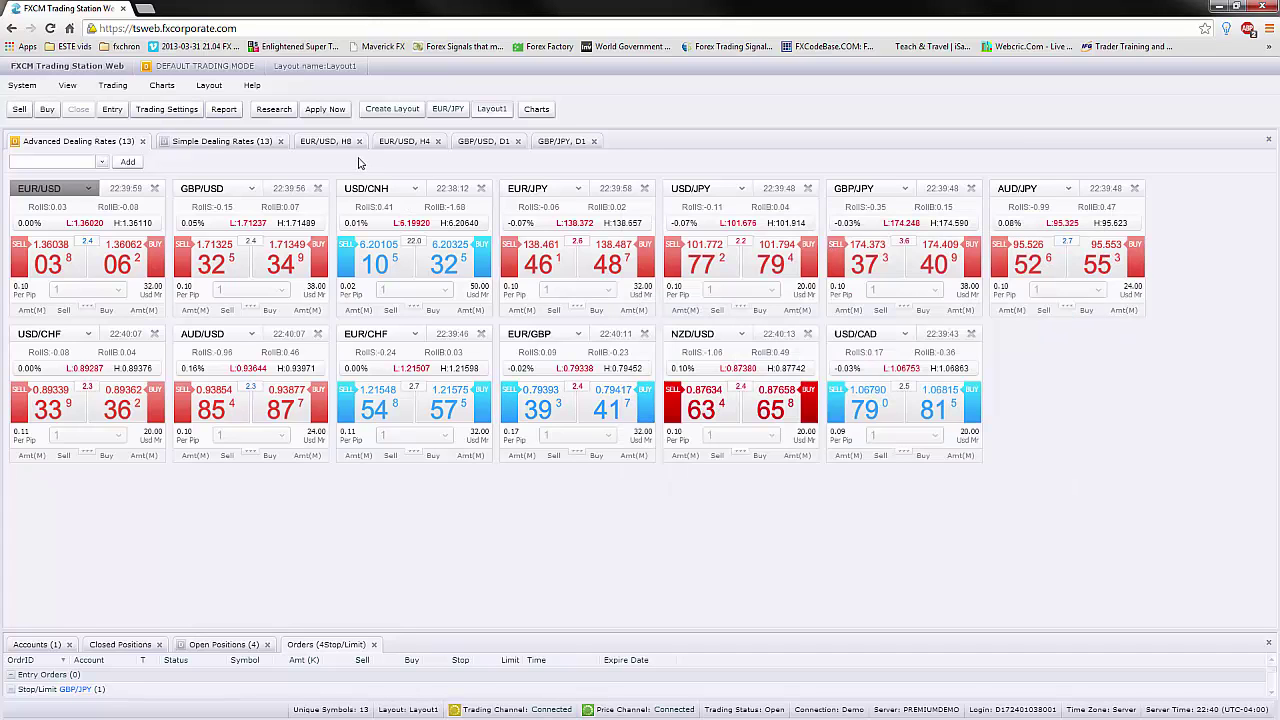
Step: On the EUR/USD H4 chart, move the new long position's label into the empty area below the trade-plan text
{"action": "left_click", "coordinate": [396, 141]}
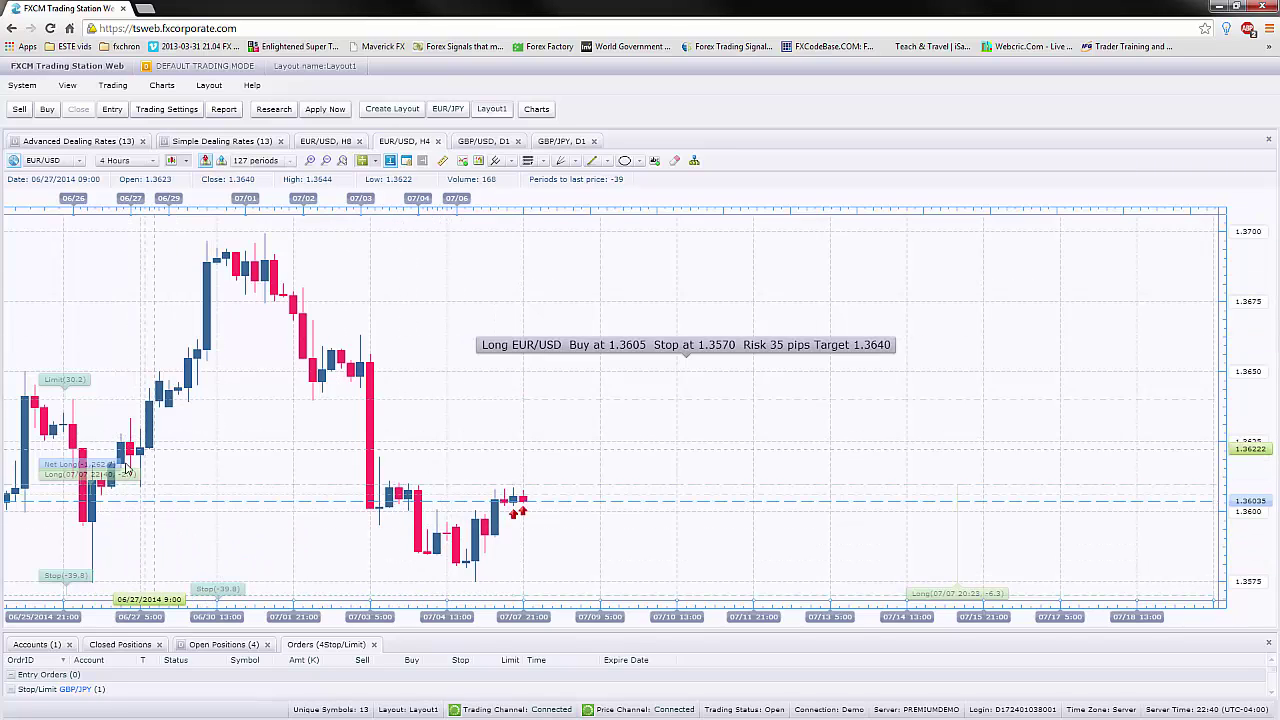
{"action": "left_click_drag", "start_coordinate": [112, 490], "coordinate": [720, 472]}
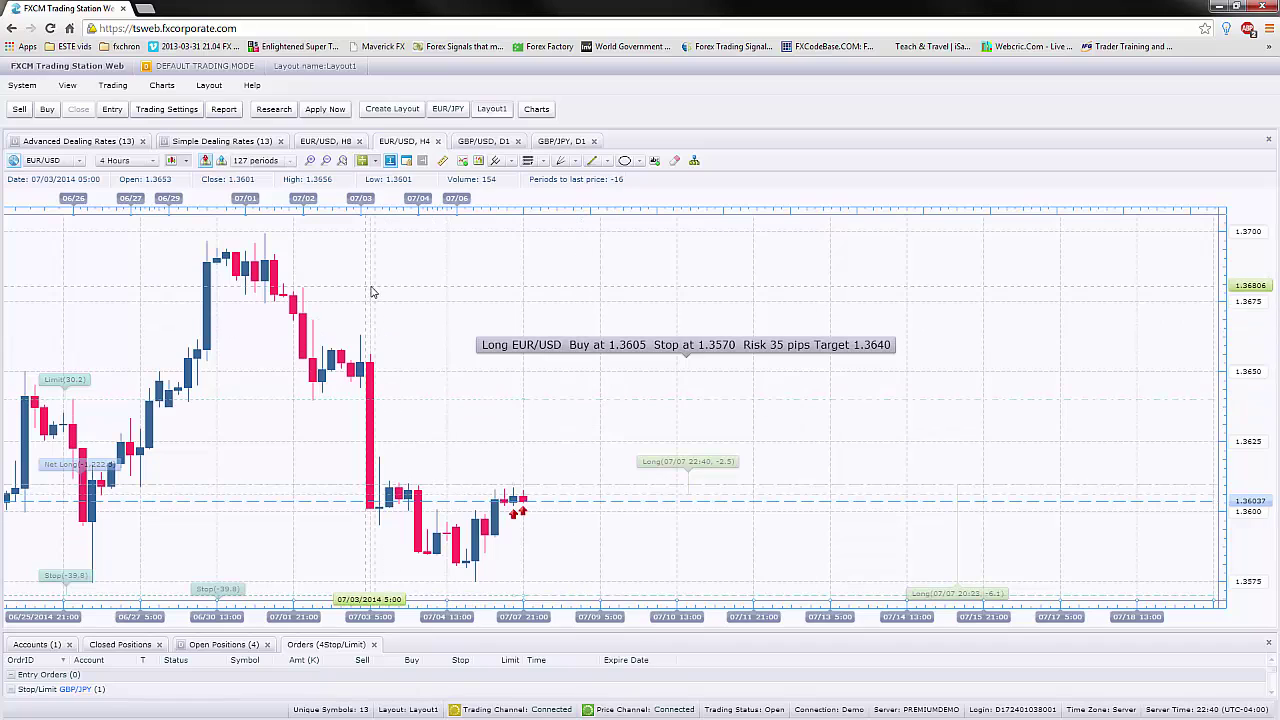
Step: Open a EUR/USD buy market order from the simple dealing rates and cancel it
{"action": "left_click", "coordinate": [222, 141]}
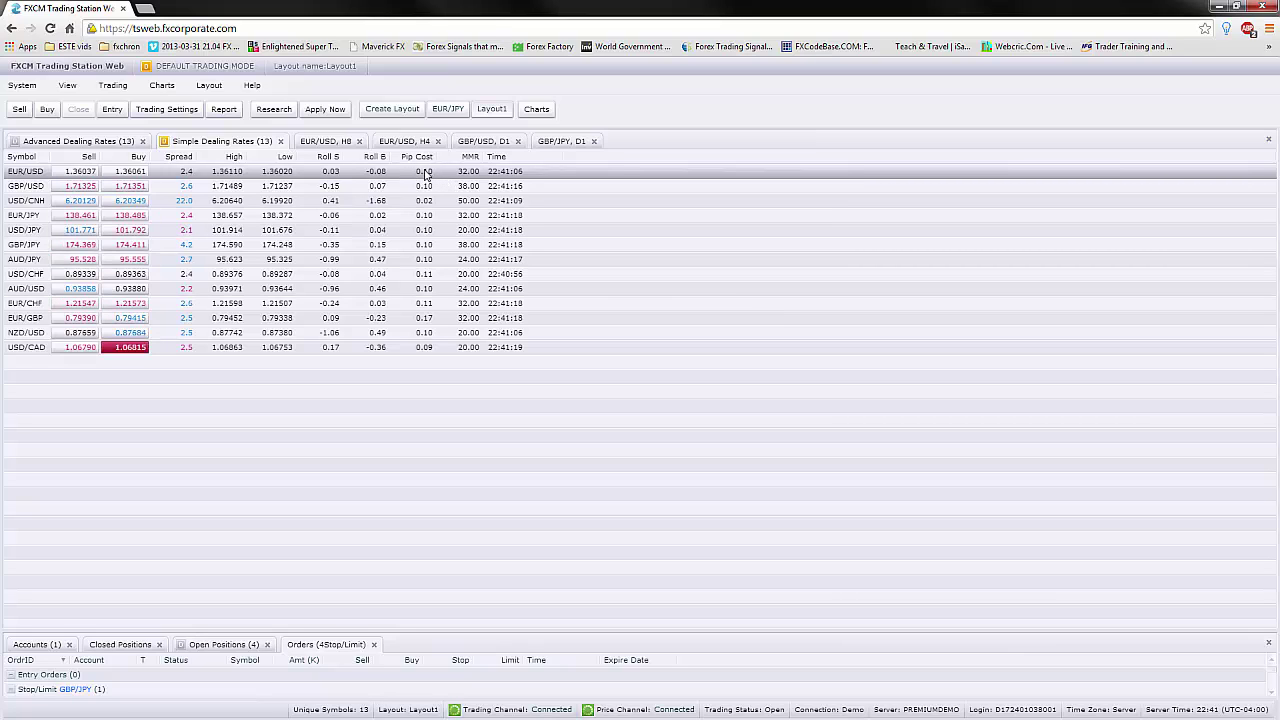
{"action": "left_click", "coordinate": [138, 174]}
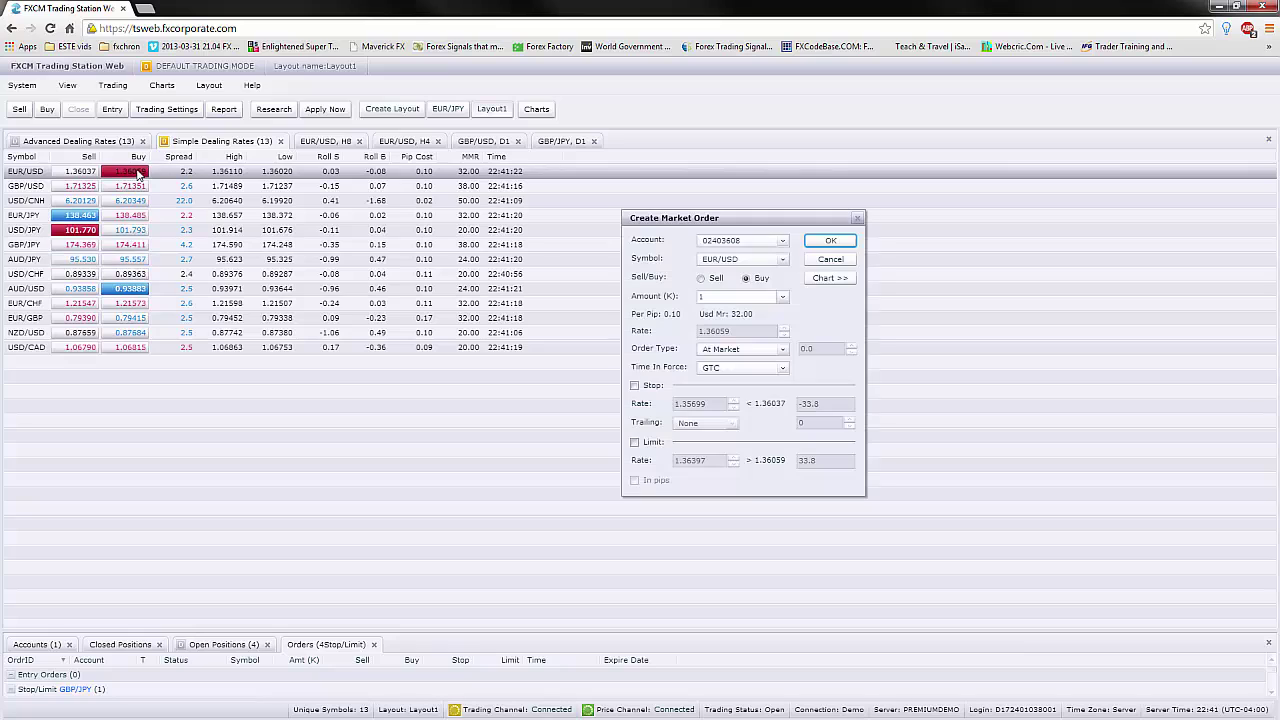
{"action": "left_click", "coordinate": [718, 296]}
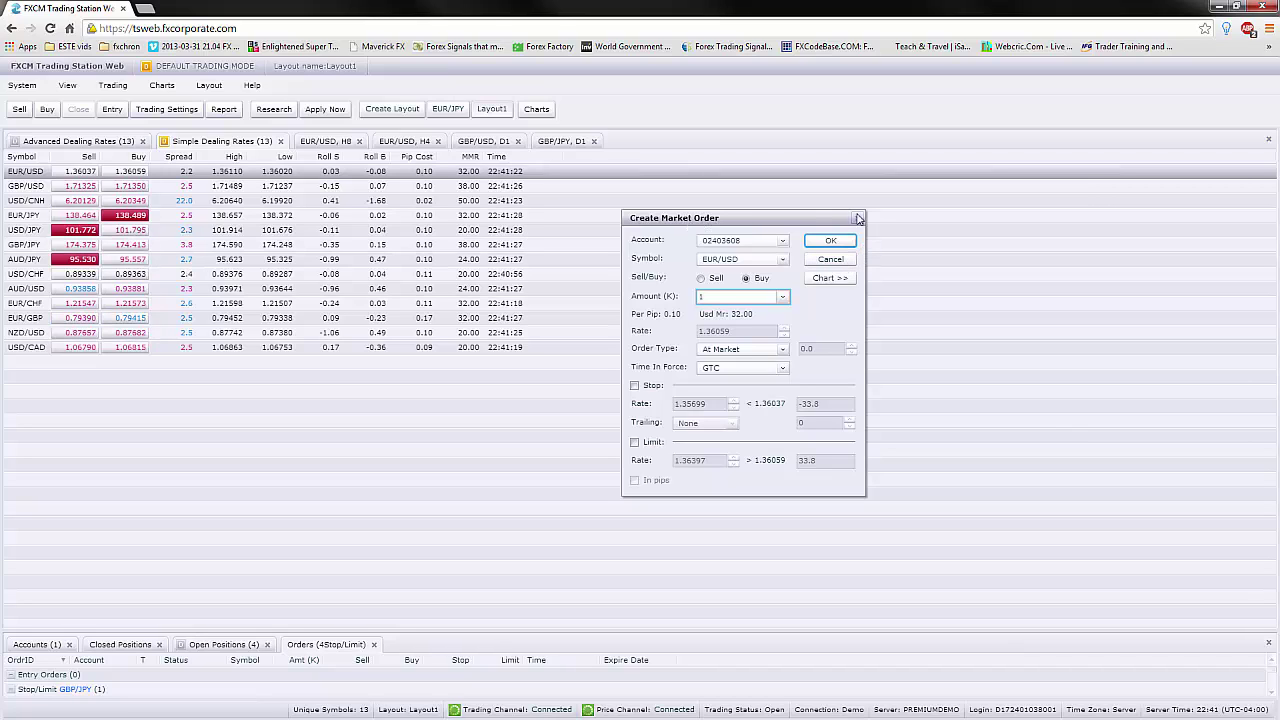
{"action": "left_click", "coordinate": [832, 261]}
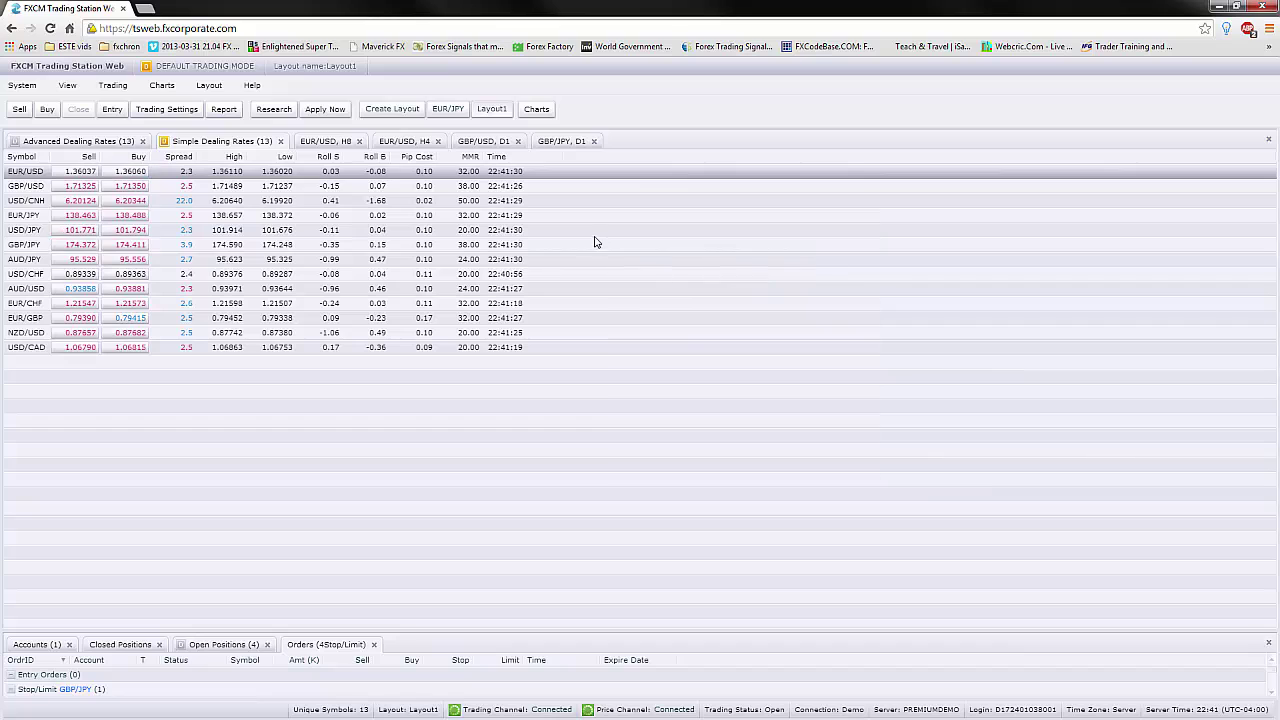
Step: Change the buy price in the EUR/USD H4 chart's trade-plan label to 1.3620
{"action": "left_click", "coordinate": [406, 144]}
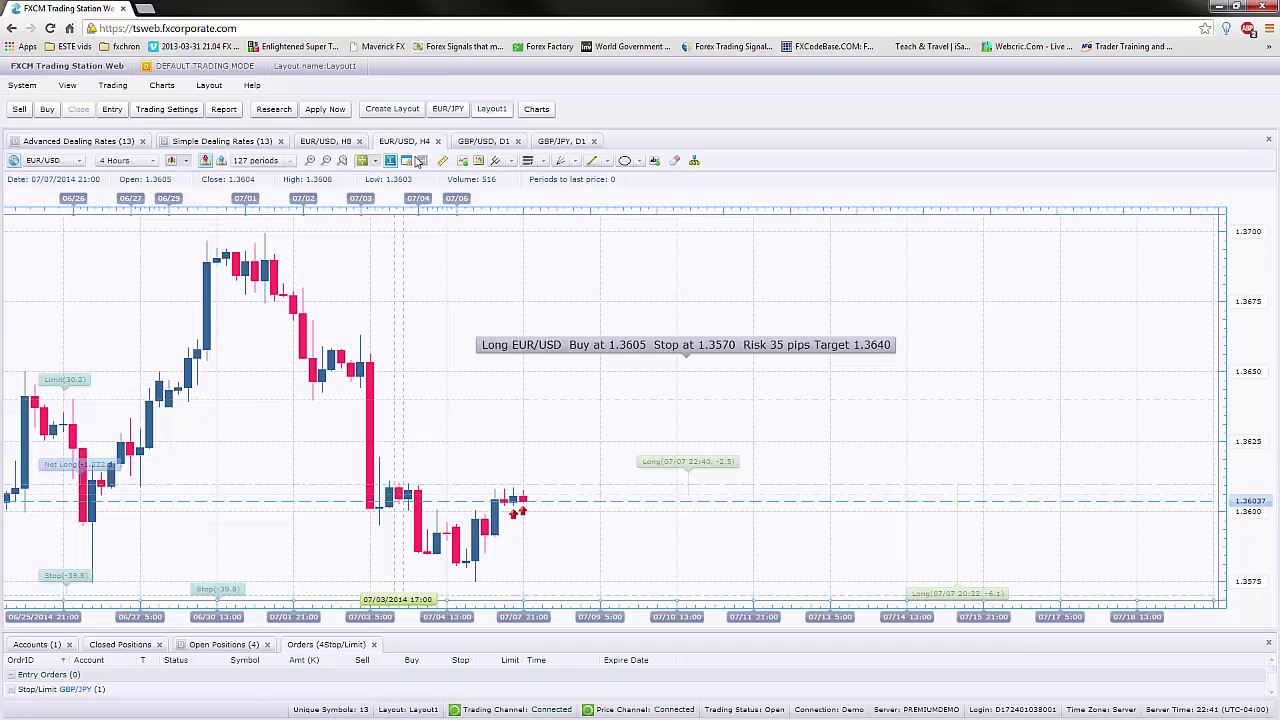
{"action": "double_click", "coordinate": [636, 352]}
{"action": "left_click", "coordinate": [667, 358]}
{"action": "key", "text": "End"}
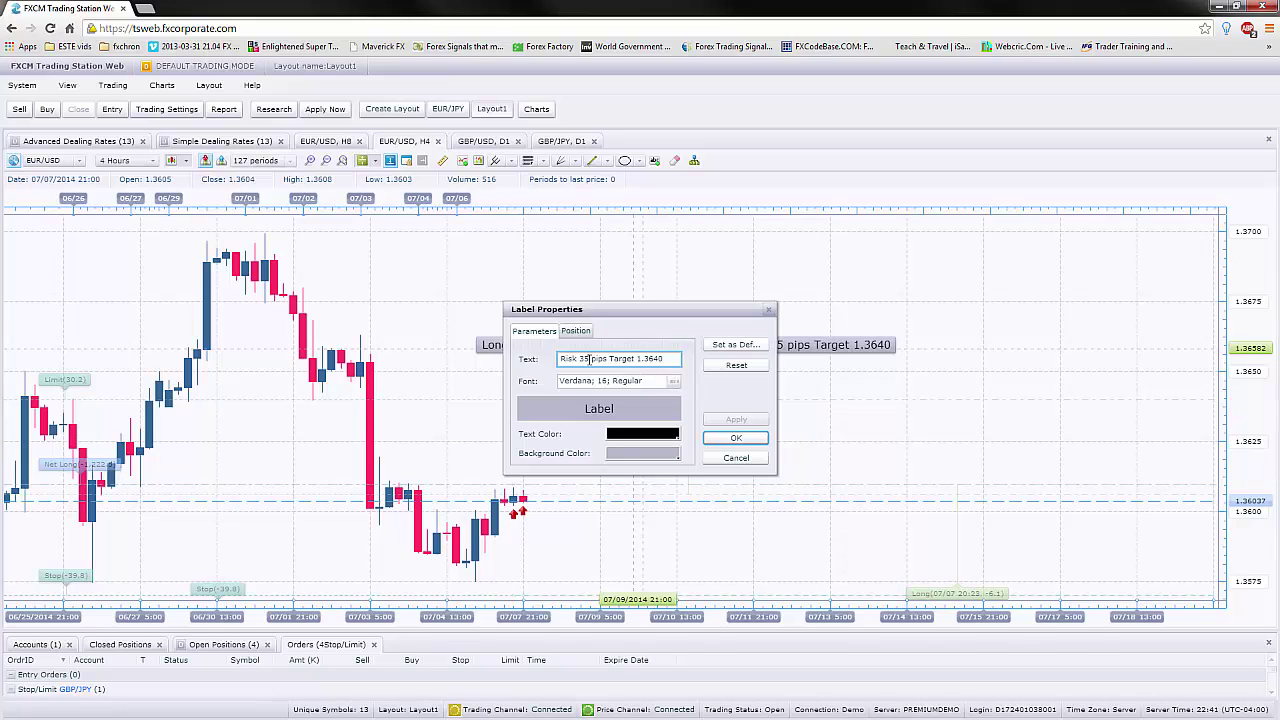
{"action": "key", "text": "ctrl+Left"}
{"action": "key", "text": "ctrl+Left"}
{"action": "key", "text": "ctrl+Left"}
{"action": "key", "text": "ctrl+Left"}
{"action": "key", "text": "ctrl+Left"}
{"action": "key", "text": "ctrl+Left"}
{"action": "key", "text": "ctrl+Left"}
{"action": "key", "text": "ctrl+Left"}
{"action": "key", "text": "ctrl+Left"}
{"action": "key", "text": "ctrl+Left"}
{"action": "key", "text": "ctrl+Left"}
{"action": "key", "text": "ctrl+Left"}
{"action": "type", "text": "2"}
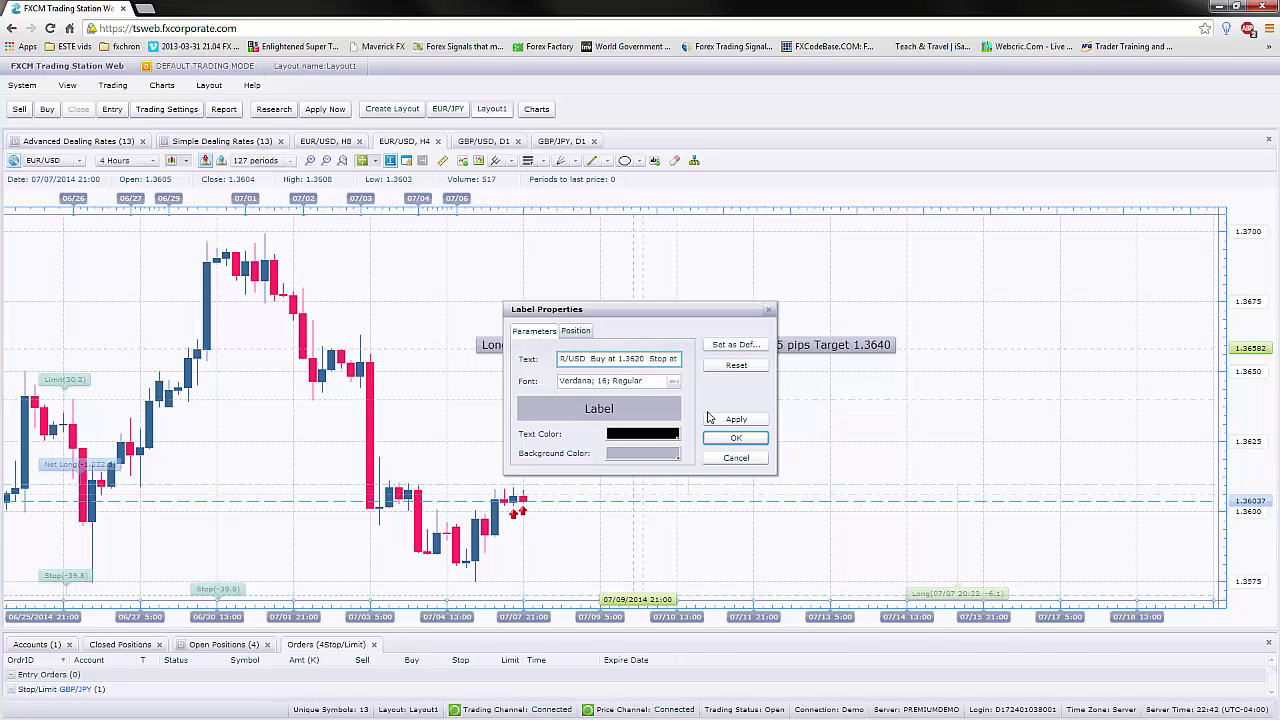
{"action": "left_click", "coordinate": [736, 438]}
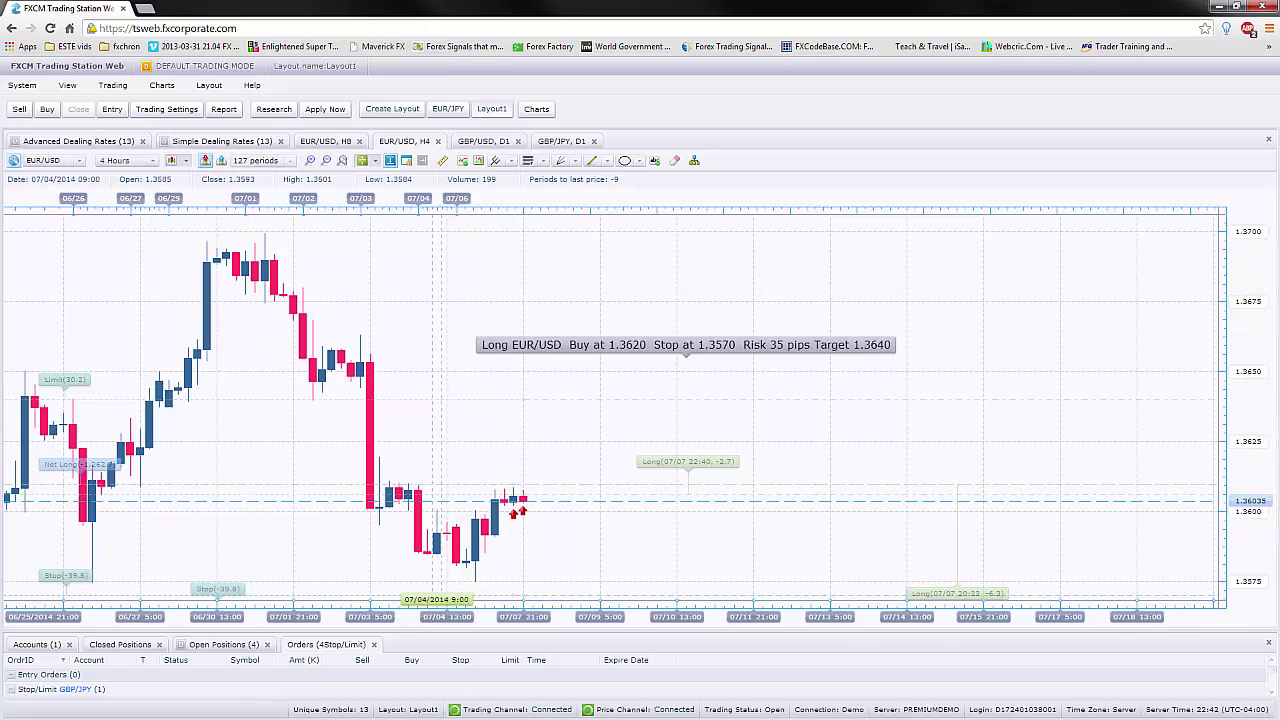
Step: Create an entry order from the EUR/USD chart as a buy of 1K at a rate of 1.3620
{"action": "right_click", "coordinate": [406, 306]}
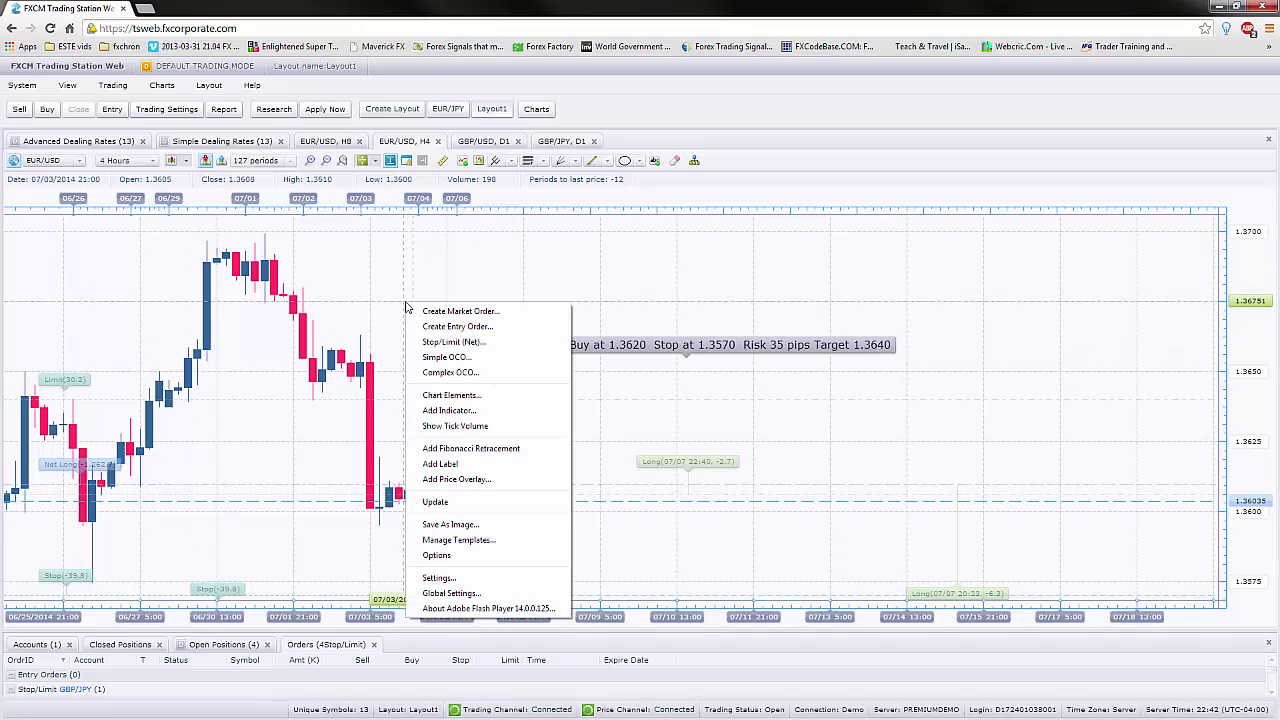
{"action": "left_click", "coordinate": [450, 327]}
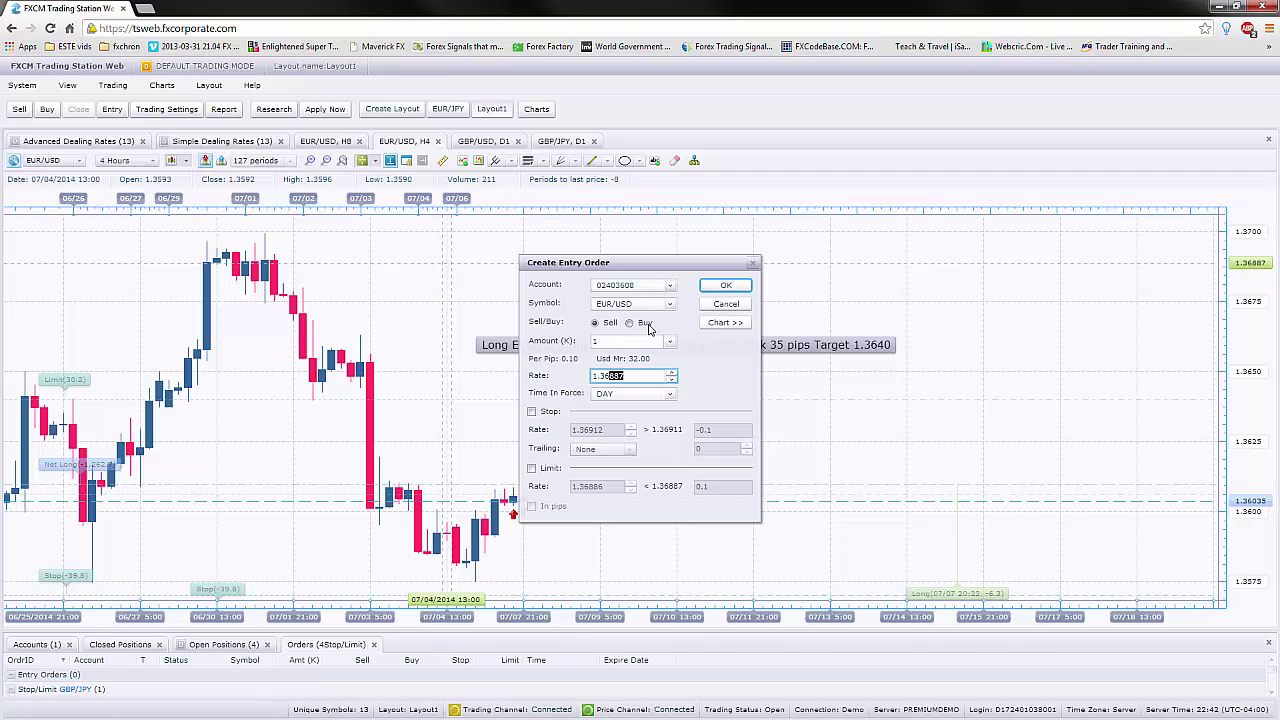
{"action": "left_click", "coordinate": [649, 330]}
{"action": "left_click", "coordinate": [639, 342]}
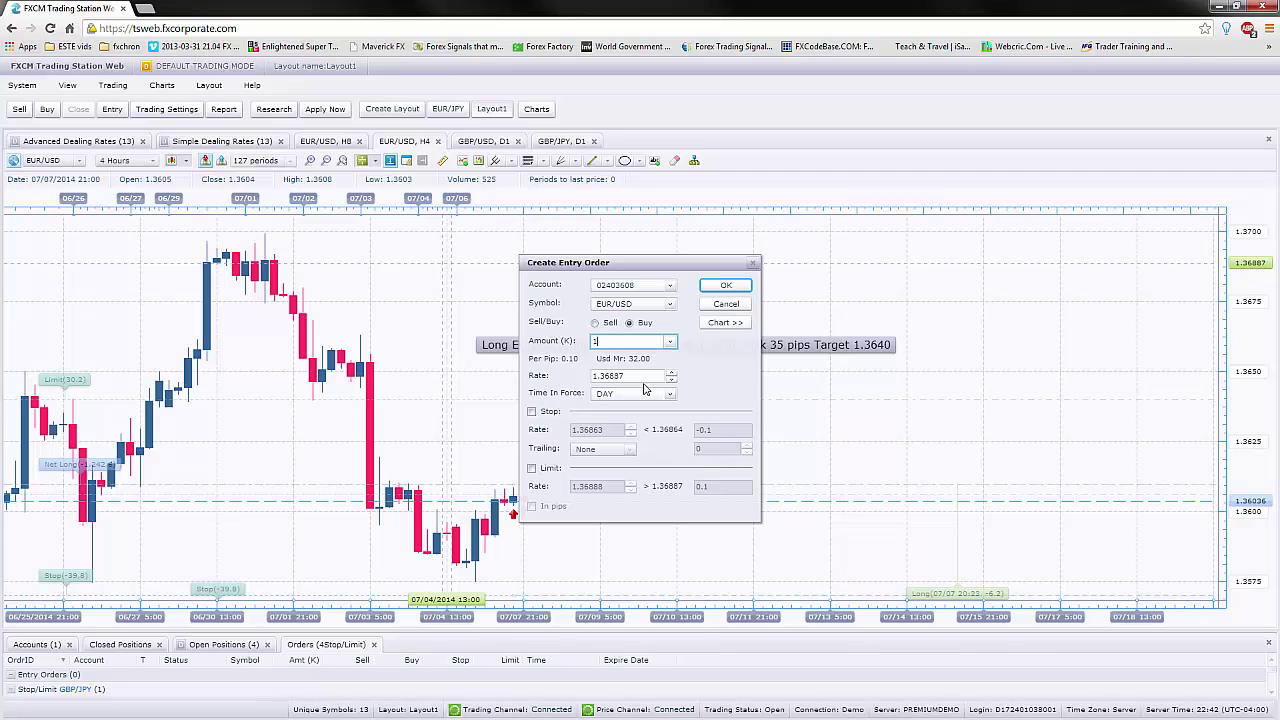
{"action": "left_click_drag", "start_coordinate": [640, 377], "coordinate": [607, 390]}
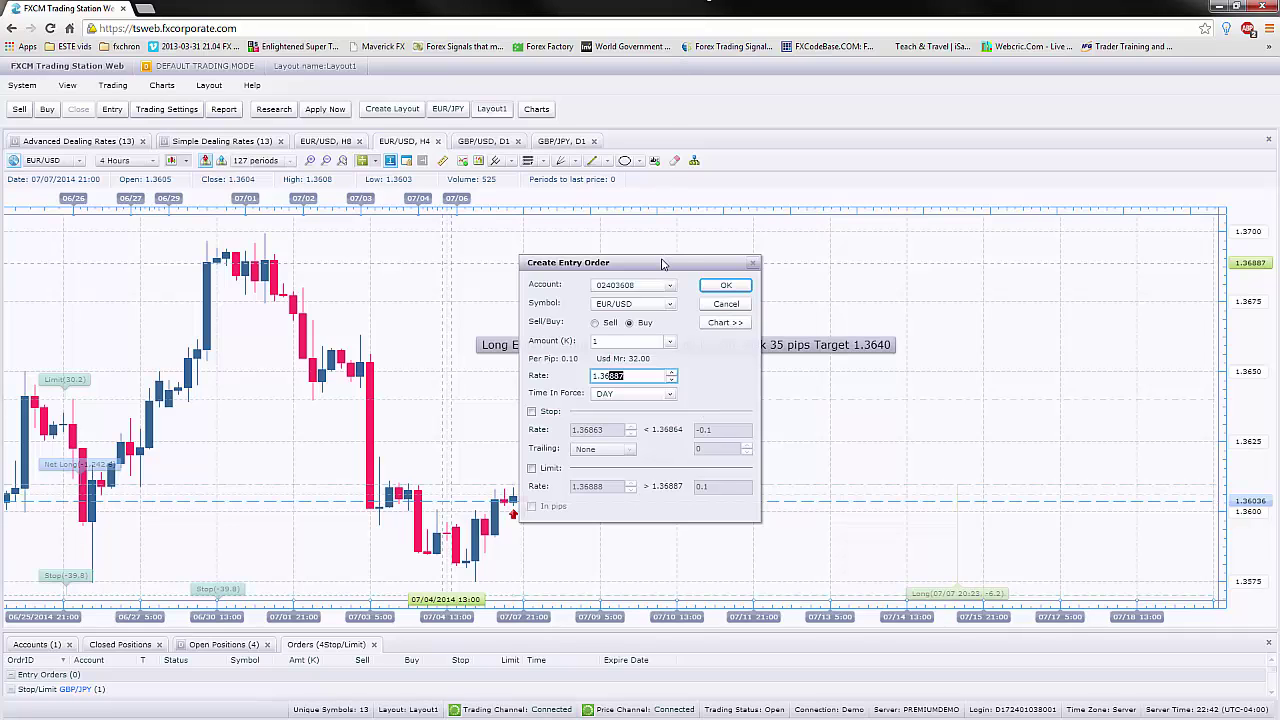
{"action": "left_click_drag", "start_coordinate": [665, 262], "coordinate": [700, 376]}
{"action": "type", "text": "20"}
Step: Enable the stop on the entry order and set its rate to 1.357
{"action": "left_click", "coordinate": [565, 523]}
{"action": "left_click_drag", "start_coordinate": [620, 543], "coordinate": [652, 543]}
{"action": "type", "text": "57"}
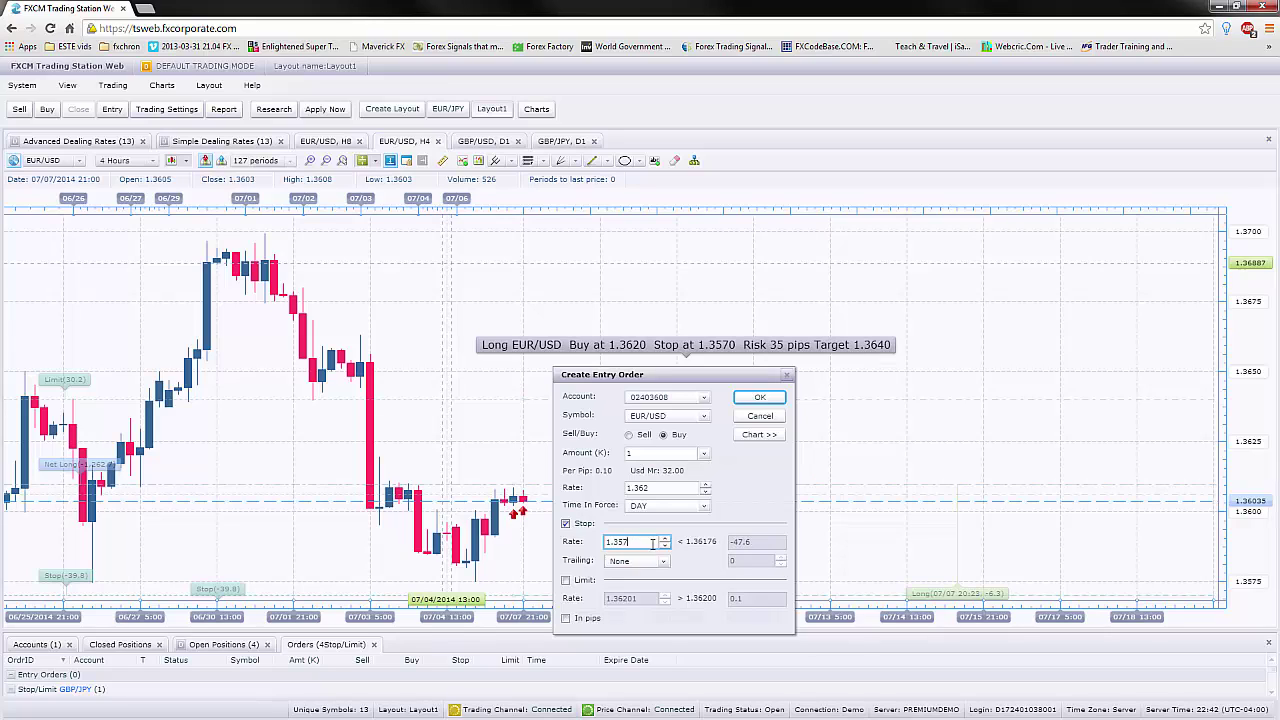
Step: Enable the limit on the EUR/USD entry order, set its rate to 1.364, and submit the order
{"action": "type", "text": "0"}
{"action": "left_click", "coordinate": [566, 580]}
{"action": "left_click_drag", "start_coordinate": [623, 600], "coordinate": [645, 600]}
{"action": "type", "text": "4"}
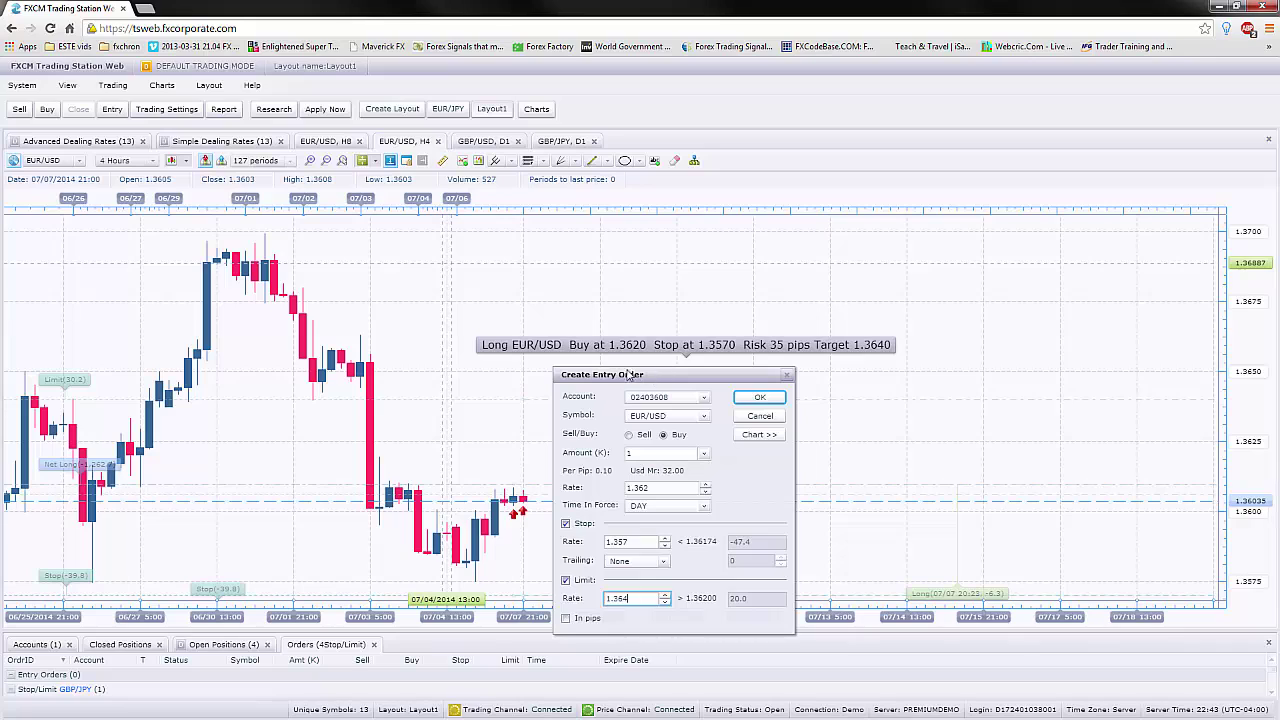
{"action": "left_click", "coordinate": [761, 401]}
{"action": "left_click", "coordinate": [760, 400]}
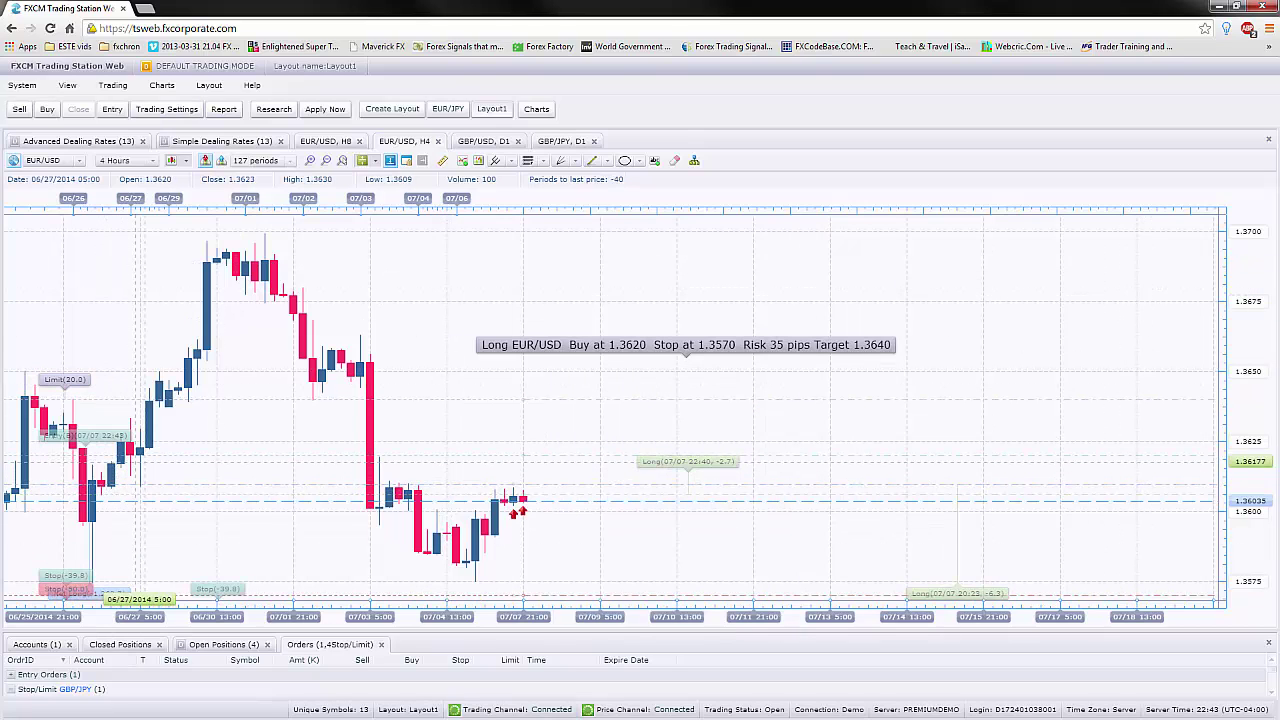
Step: Reposition the new order's entry, limit and stop labels in the empty chart area beside the latest candles
{"action": "mouse_move", "coordinate": [138, 442]}
{"action": "left_mouse_down"}
{"action": "mouse_move", "coordinate": [125, 442]}
{"action": "mouse_move", "coordinate": [640, 452]}
{"action": "mouse_move", "coordinate": [615, 444]}
{"action": "mouse_move", "coordinate": [593, 465]}
{"action": "left_mouse_up"}
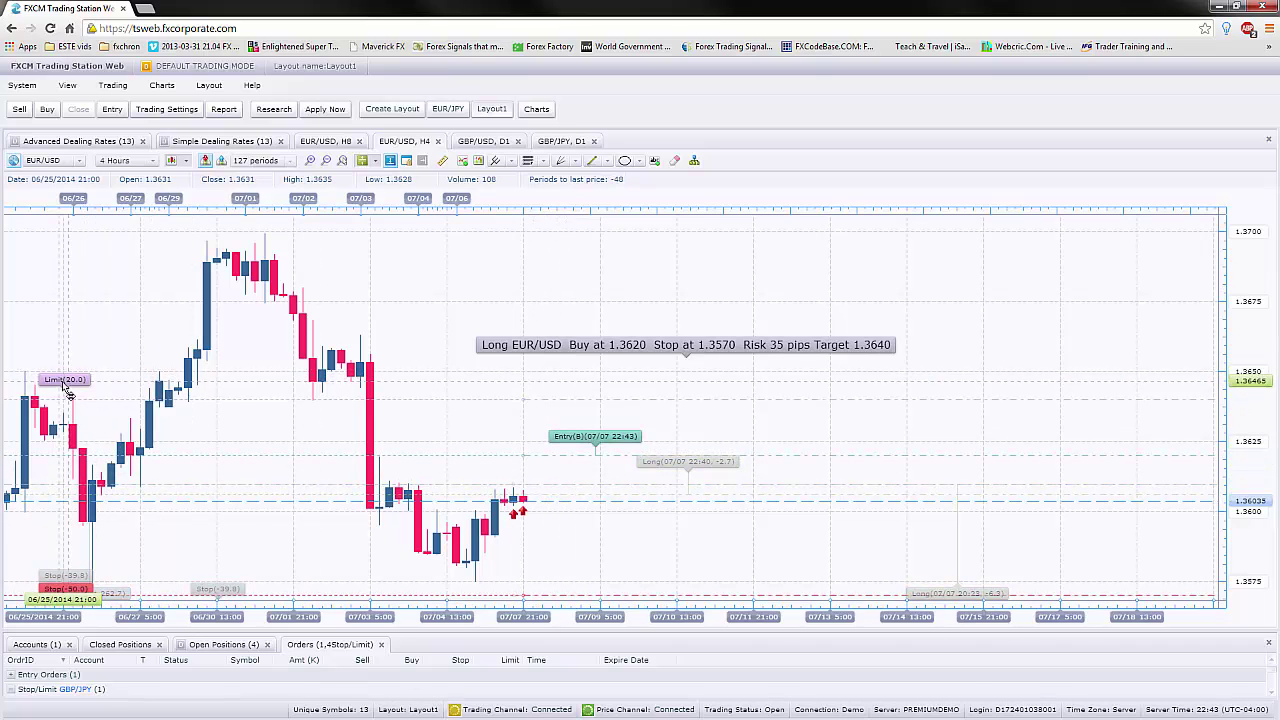
{"action": "left_click_drag", "start_coordinate": [66, 386], "coordinate": [519, 398]}
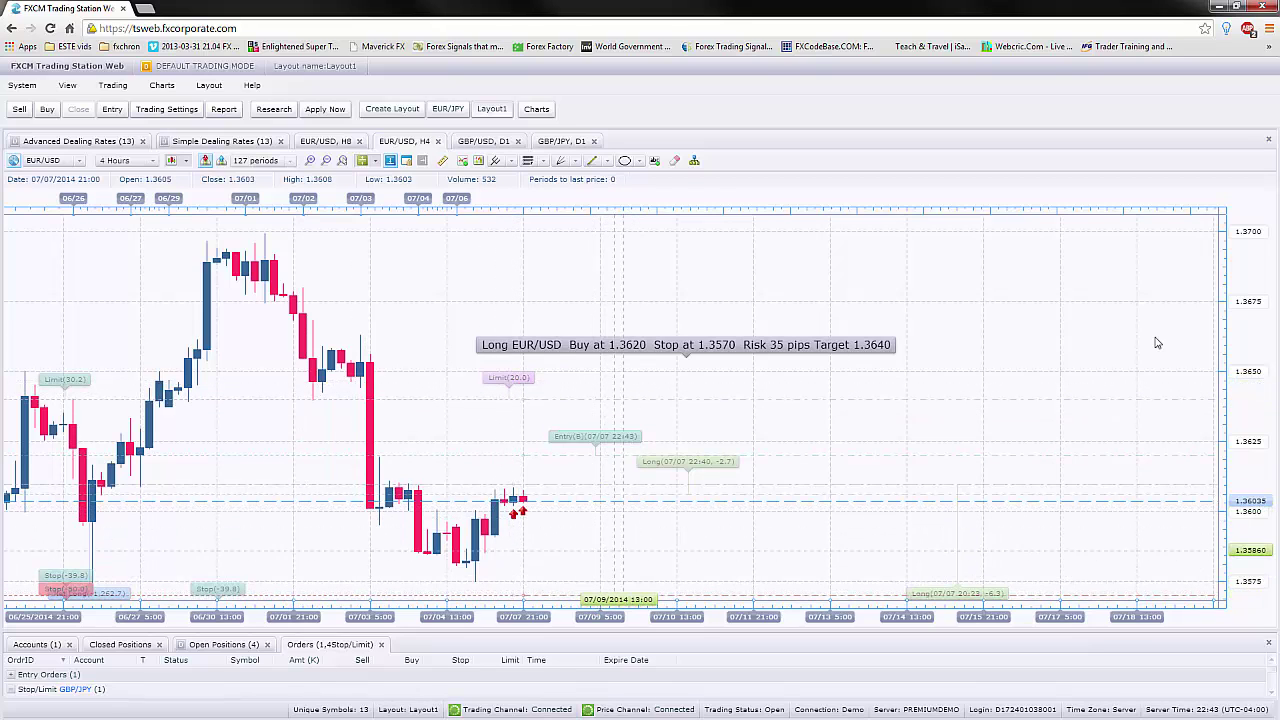
{"action": "left_click_drag", "start_coordinate": [1232, 314], "coordinate": [1238, 338]}
{"action": "left_click_drag", "start_coordinate": [90, 566], "coordinate": [640, 571]}
{"action": "left_click_drag", "start_coordinate": [523, 384], "coordinate": [463, 378]}
Step: Remove the EUR/USD buy entry order from the chart and confirm its removal
{"action": "right_click", "coordinate": [613, 432]}
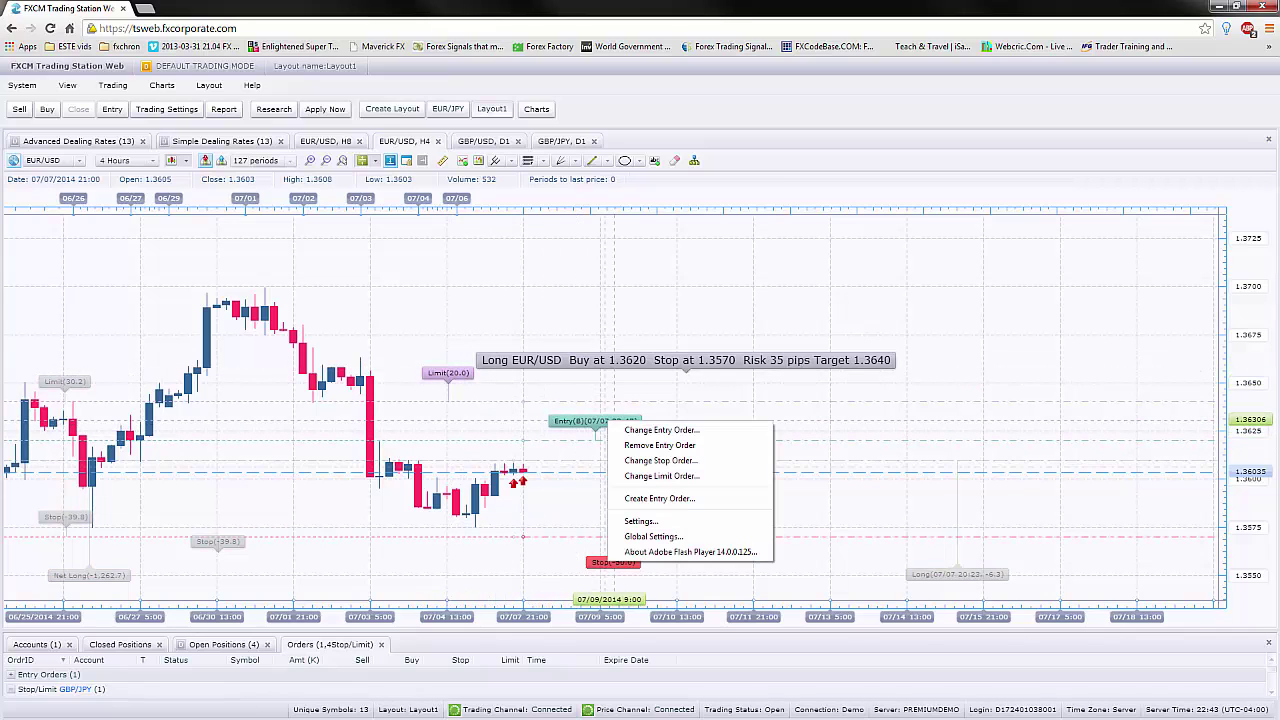
{"action": "left_click", "coordinate": [657, 446]}
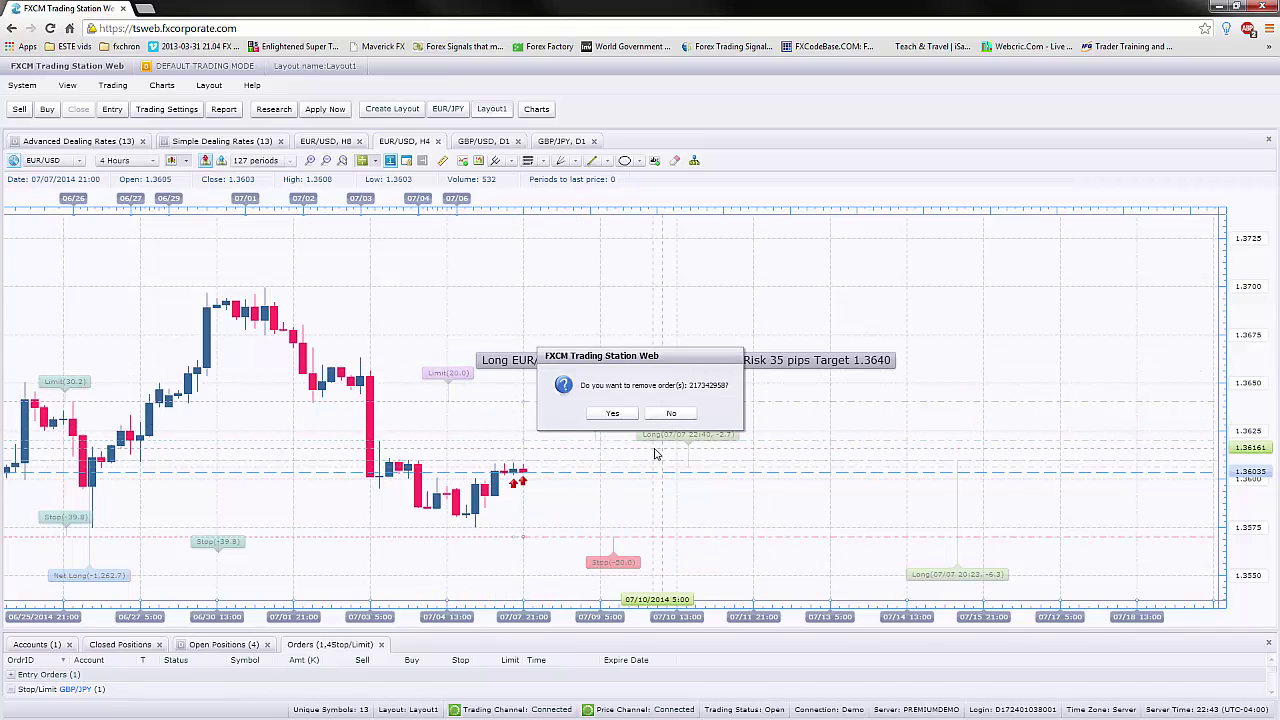
{"action": "left_click", "coordinate": [613, 412]}
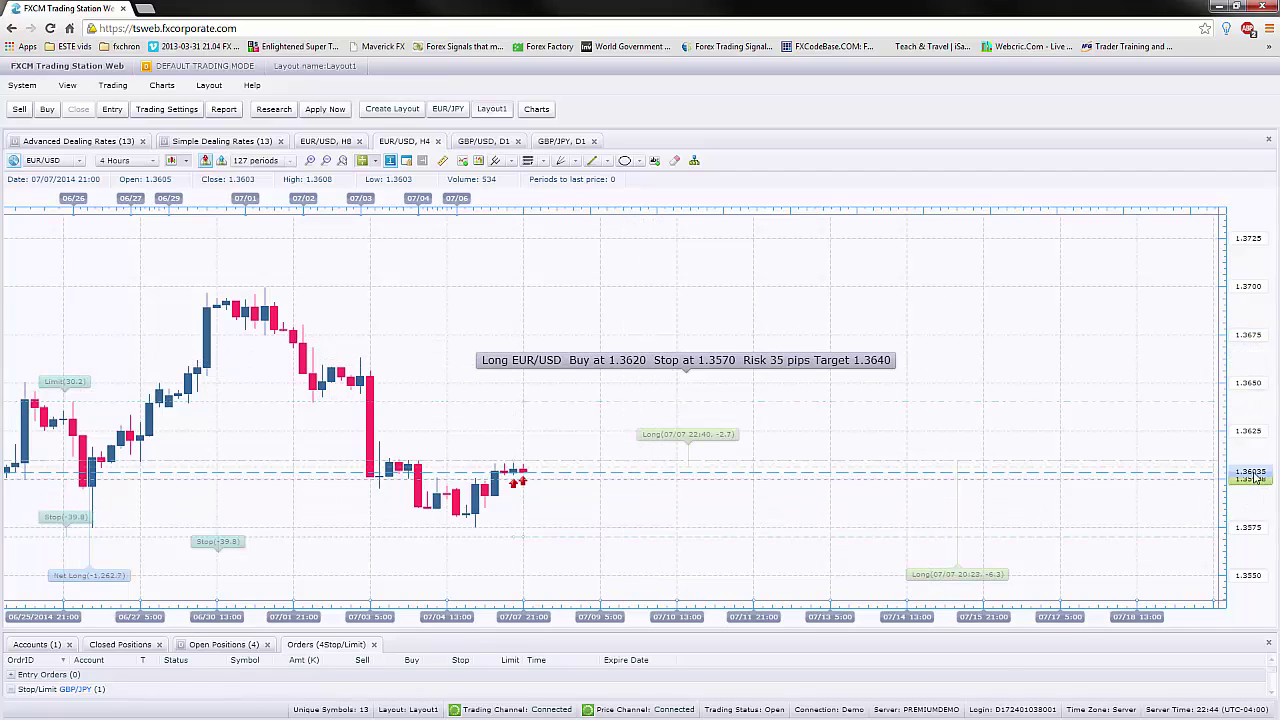
Step: Start a EUR/USD market order from the H4 chart
{"action": "right_click", "coordinate": [547, 530]}
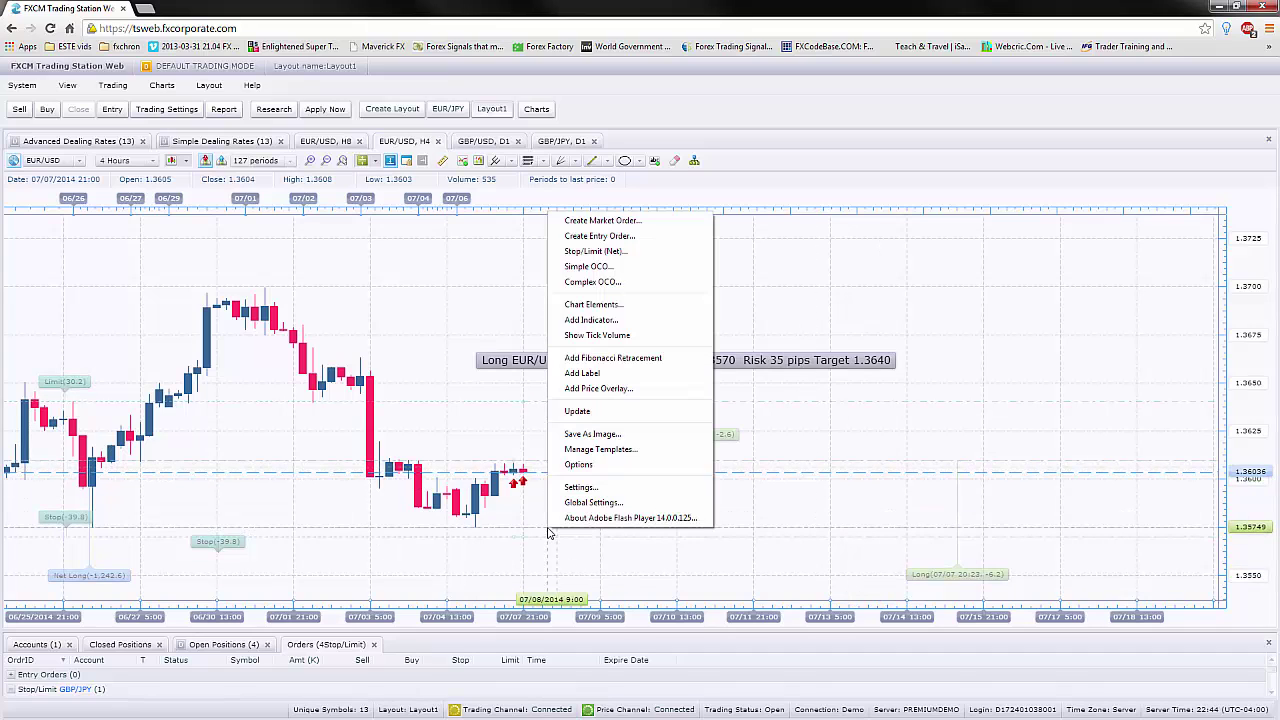
{"action": "left_click", "coordinate": [637, 224]}
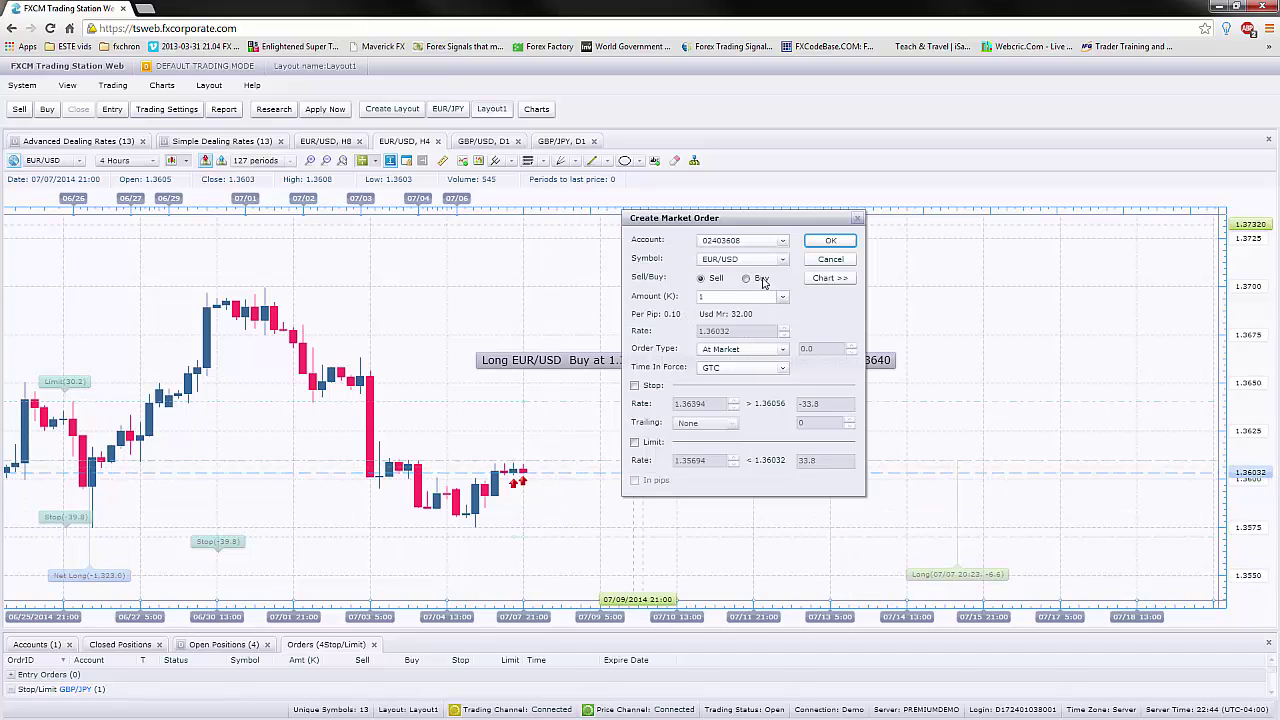
Step: Try out the stop and limit options on the buy market order and disable both again
{"action": "left_click", "coordinate": [634, 385]}
{"action": "left_click", "coordinate": [635, 442]}
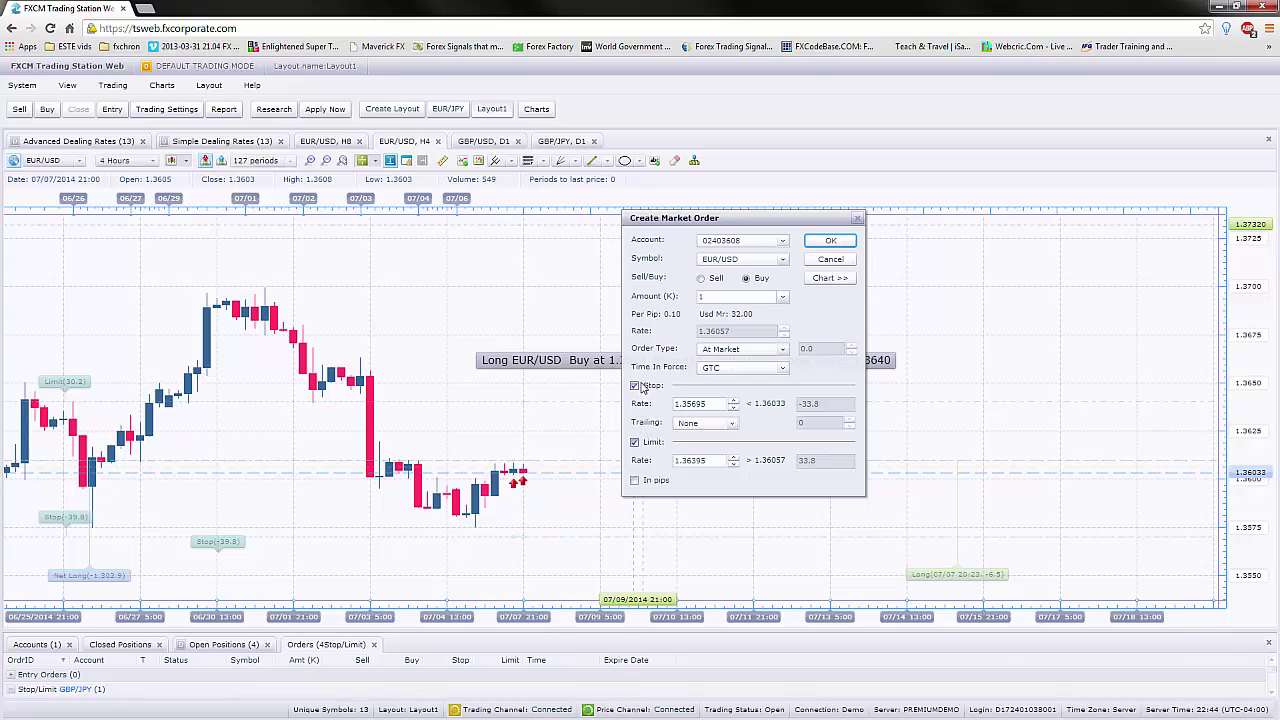
{"action": "left_click", "coordinate": [635, 442]}
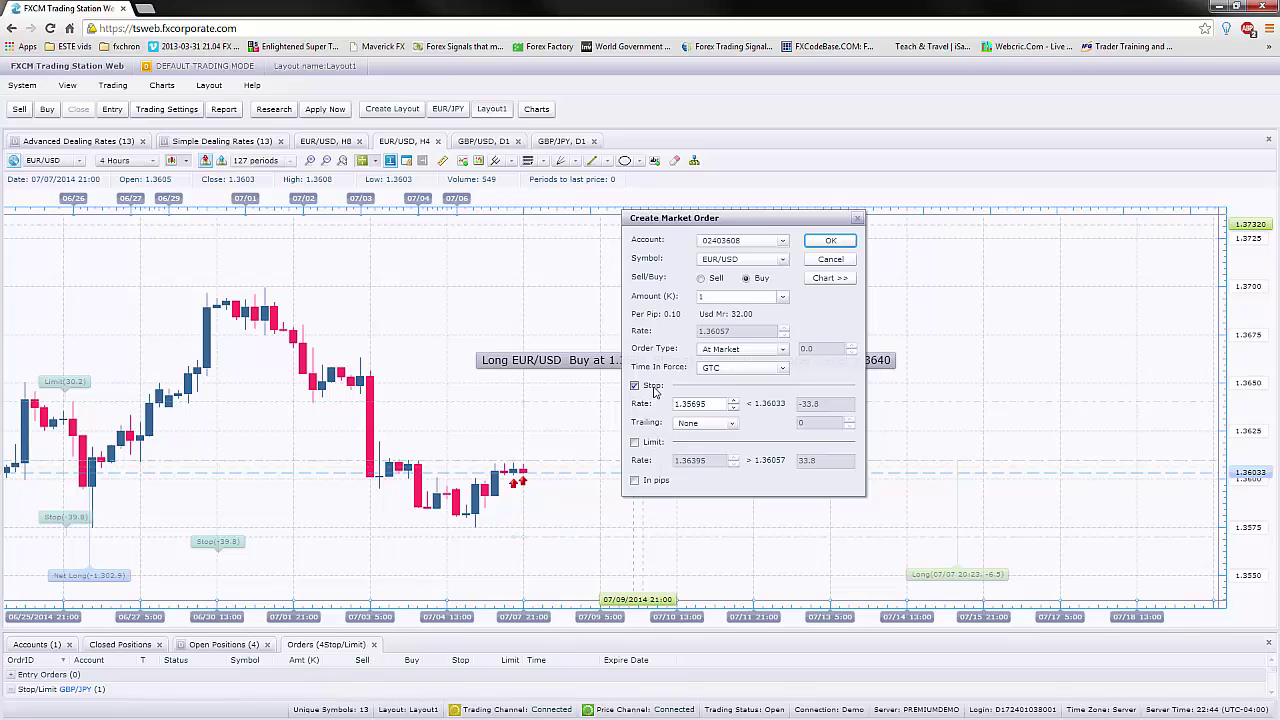
{"action": "left_click", "coordinate": [653, 388]}
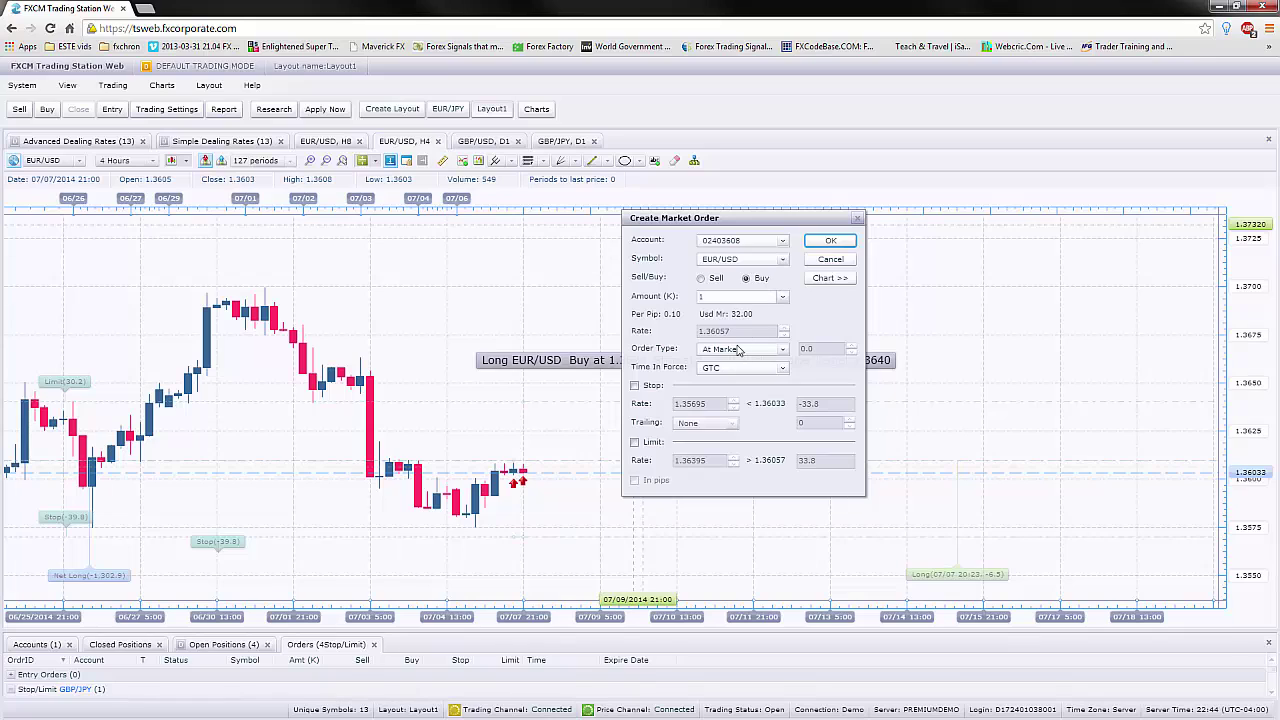
Step: Enable the market order's stop at a rate of 1.357 and set the order amount to 3K
{"action": "left_click", "coordinate": [645, 390]}
{"action": "left_click_drag", "start_coordinate": [689, 403], "coordinate": [731, 405]}
{"action": "type", "text": "7"}
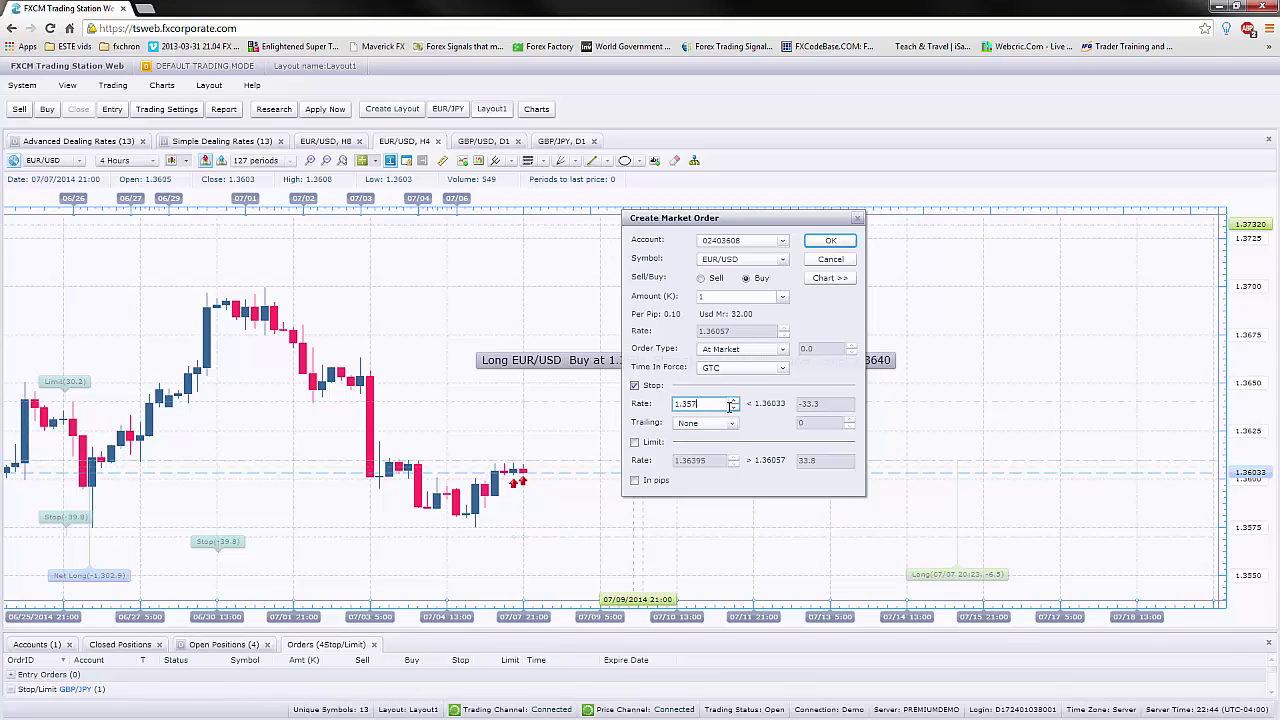
{"action": "left_click", "coordinate": [748, 297]}
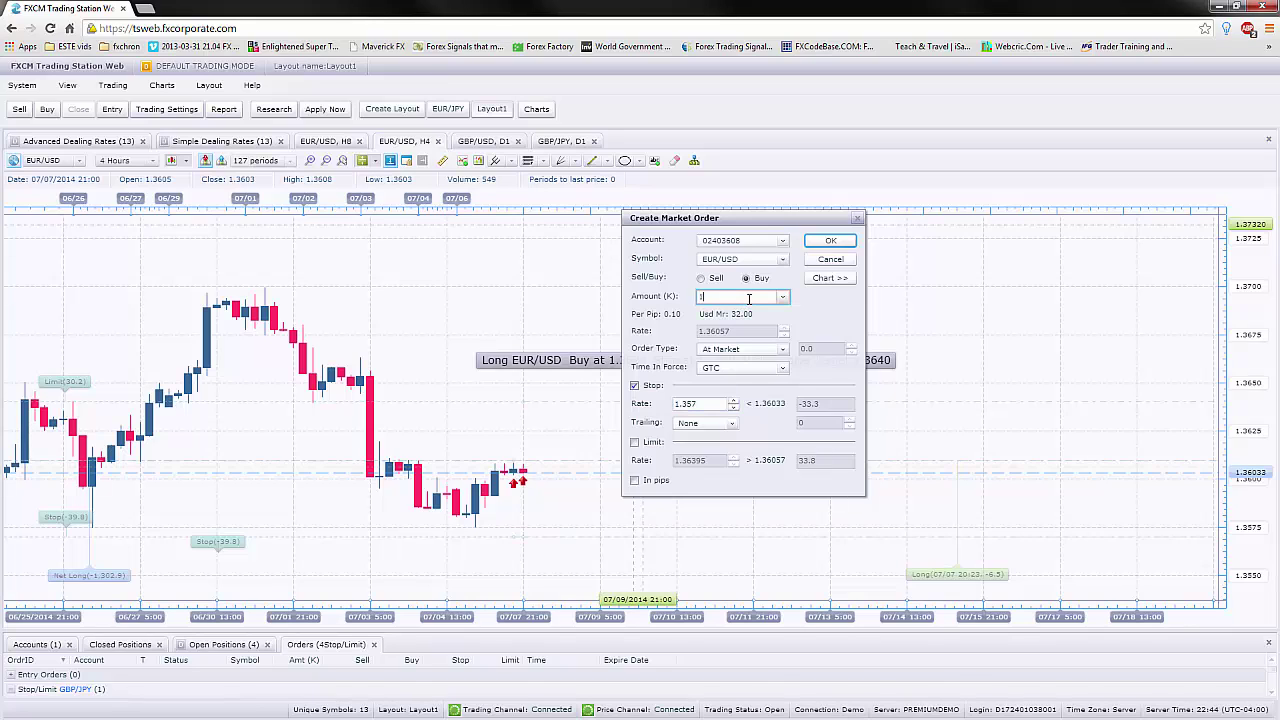
{"action": "key", "text": "BackSpace"}
{"action": "type", "text": "3"}
Step: Enable the limit on the market order and set its rate to 1.364
{"action": "left_click", "coordinate": [655, 444]}
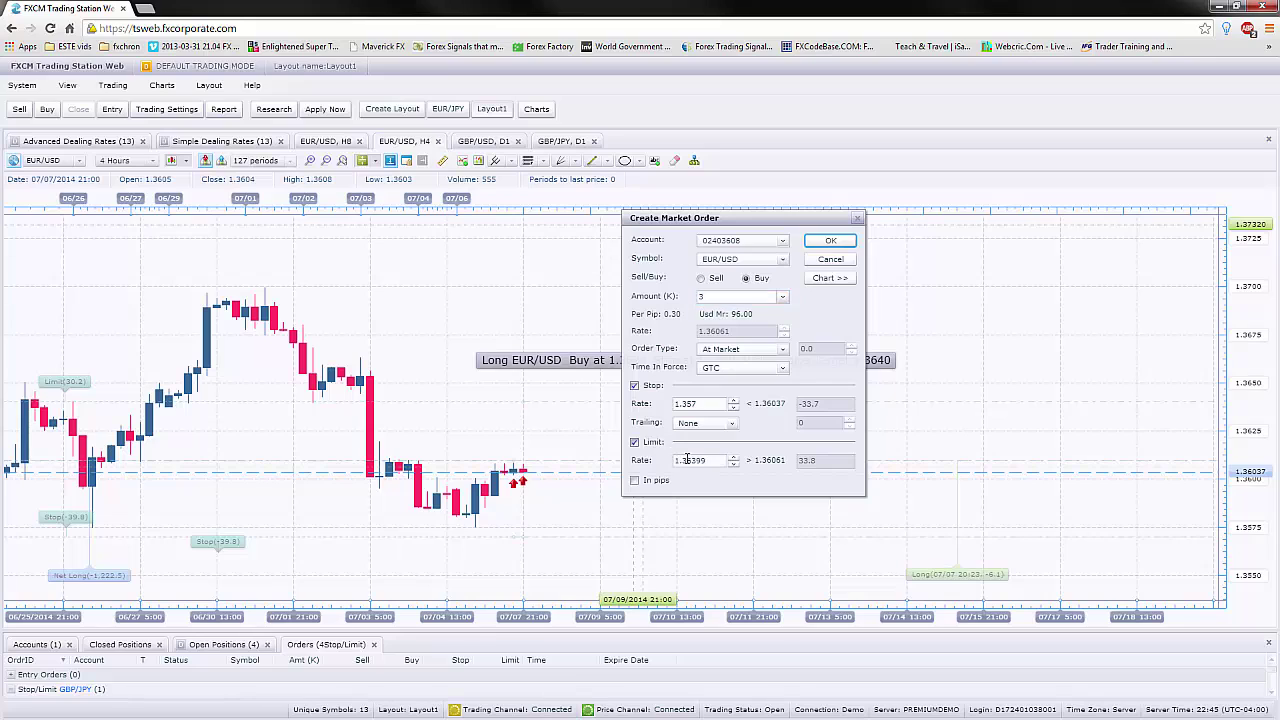
{"action": "left_click_drag", "start_coordinate": [689, 460], "coordinate": [725, 460]}
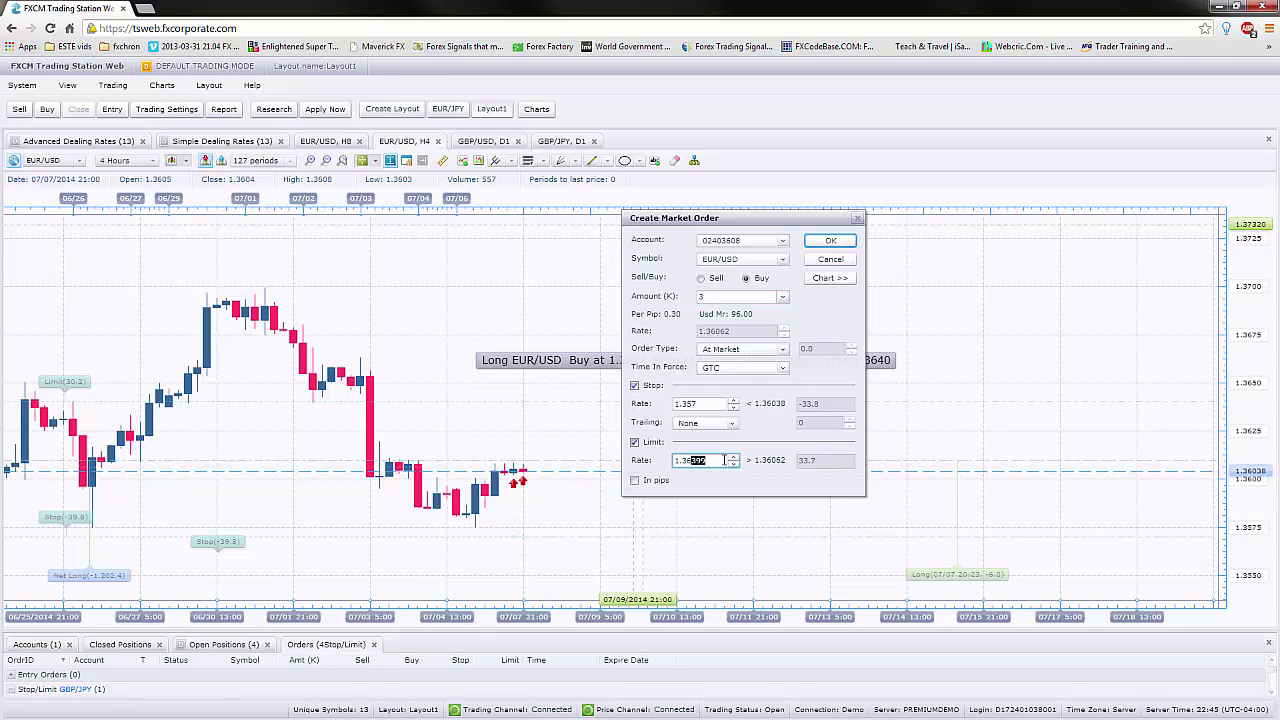
{"action": "type", "text": "4"}
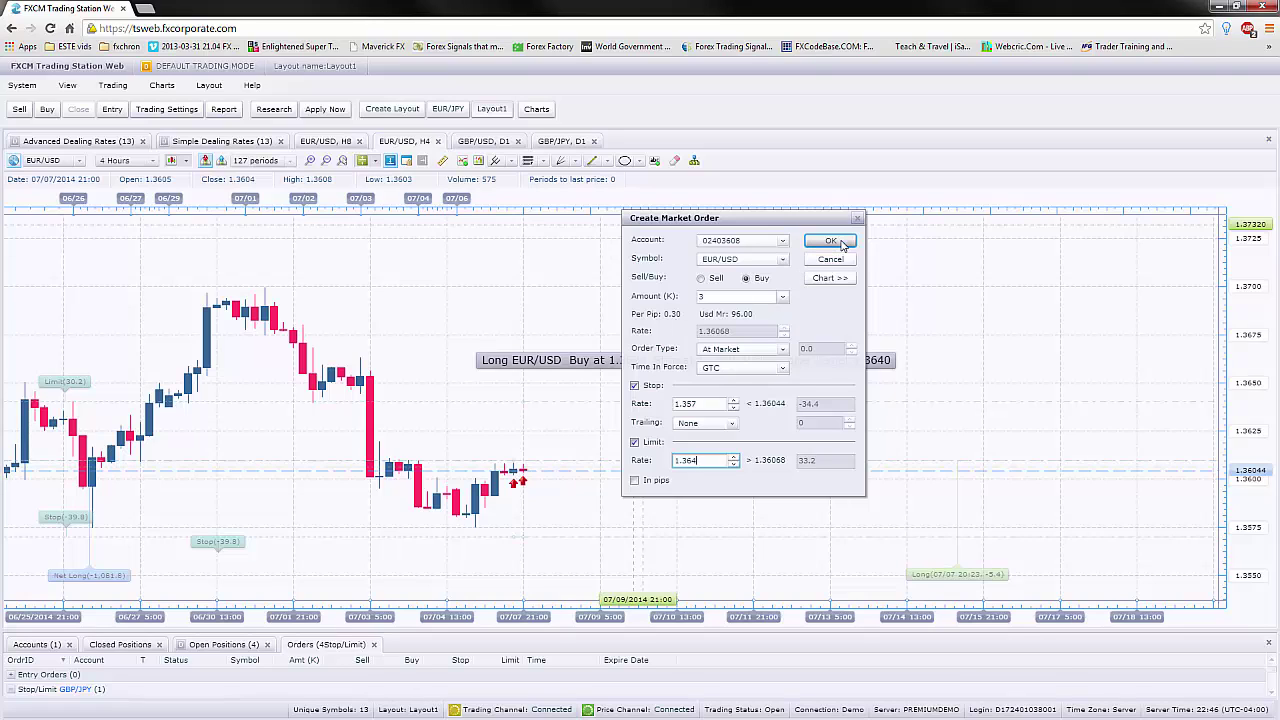
{"action": "left_click", "coordinate": [683, 461]}
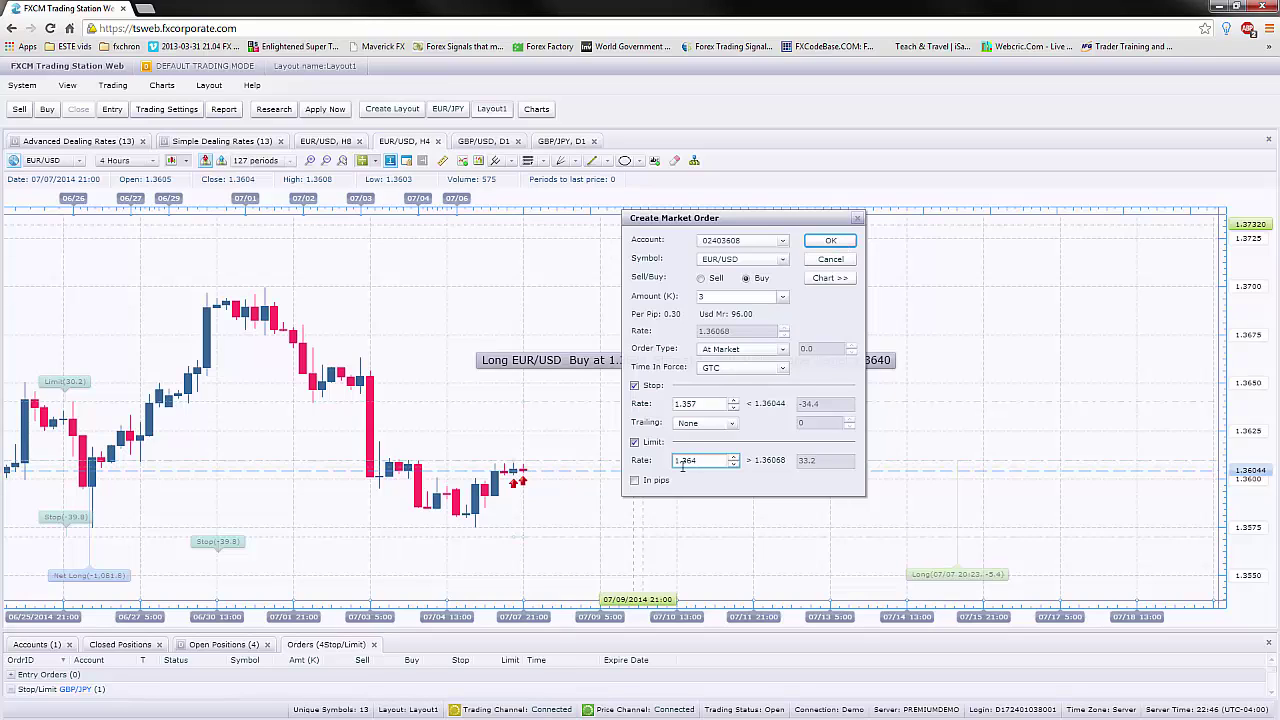